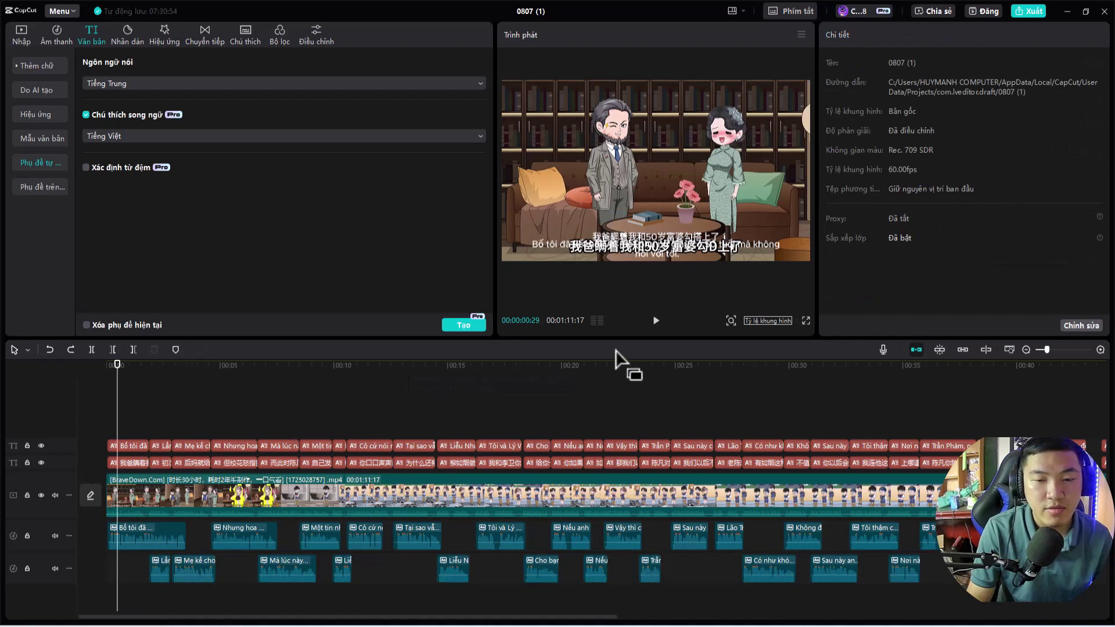
Play a few seconds of the captioned and dubbed video from near its start, and pause it.
{"action": "left_click", "coordinate": [656, 322]}
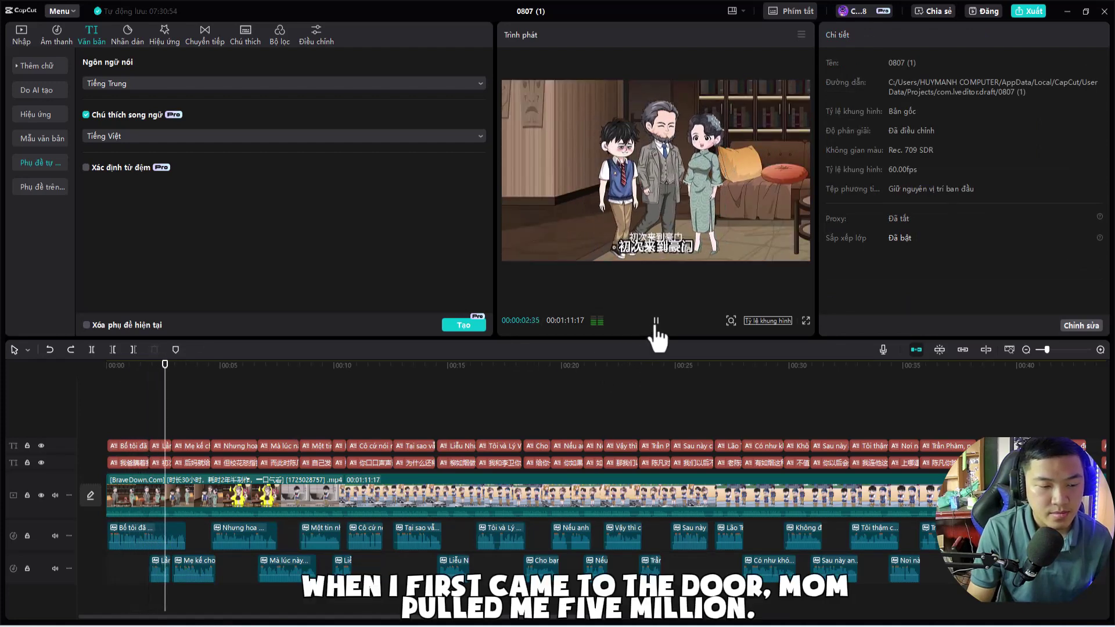
{"action": "left_click", "coordinate": [656, 323]}
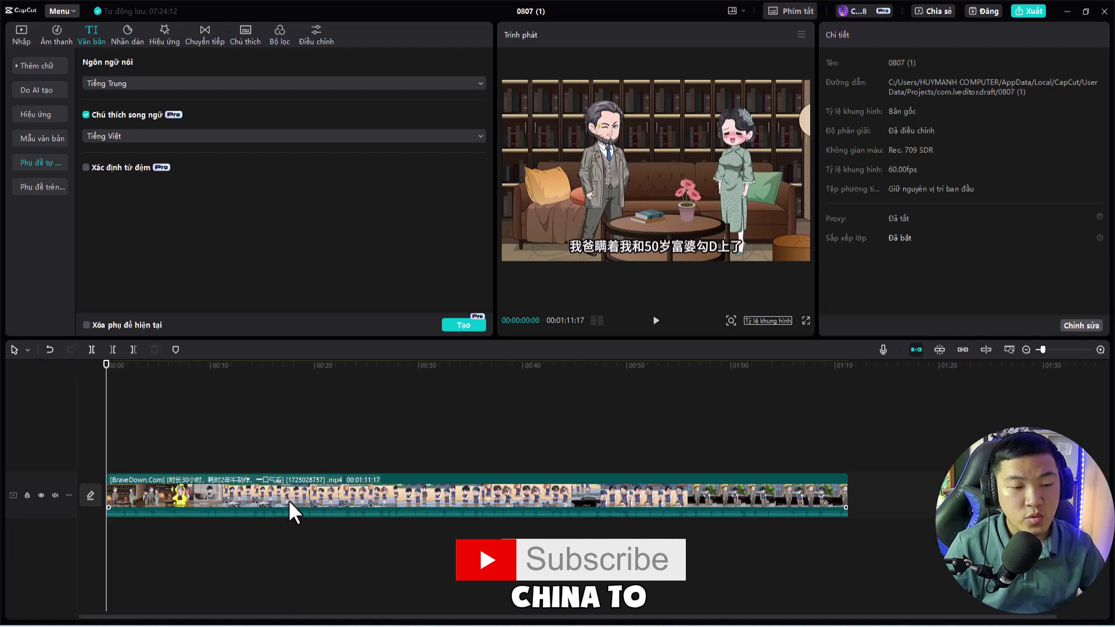
Generate automatic captions for the video clip with Chinese as the spoken language and Vietnamese as the bilingual language.
{"action": "left_click", "coordinate": [257, 491]}
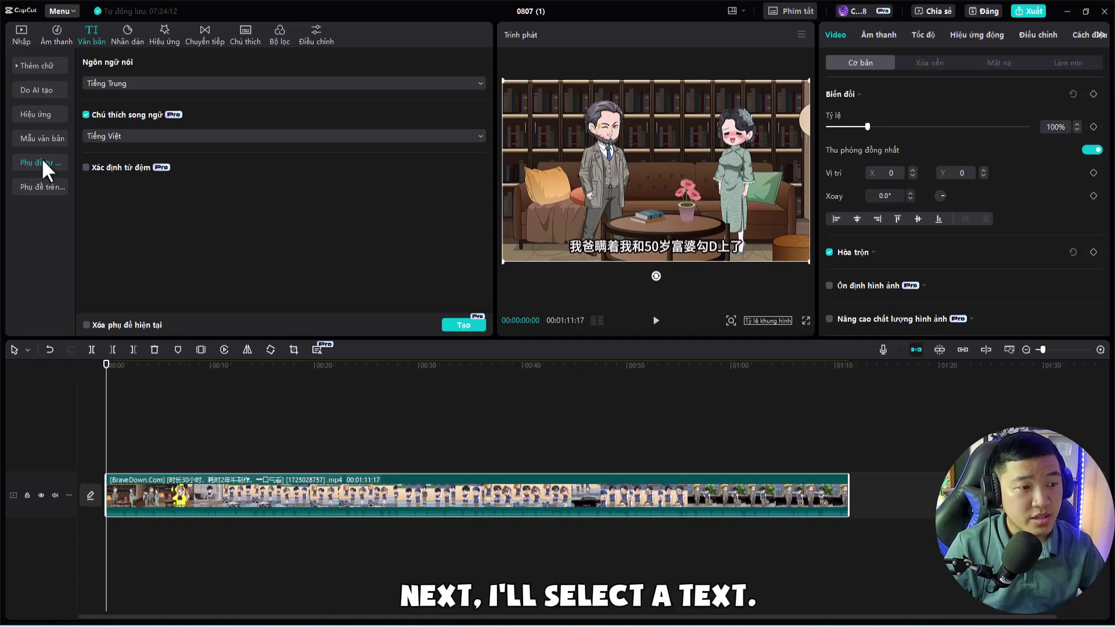
{"action": "left_click", "coordinate": [44, 64]}
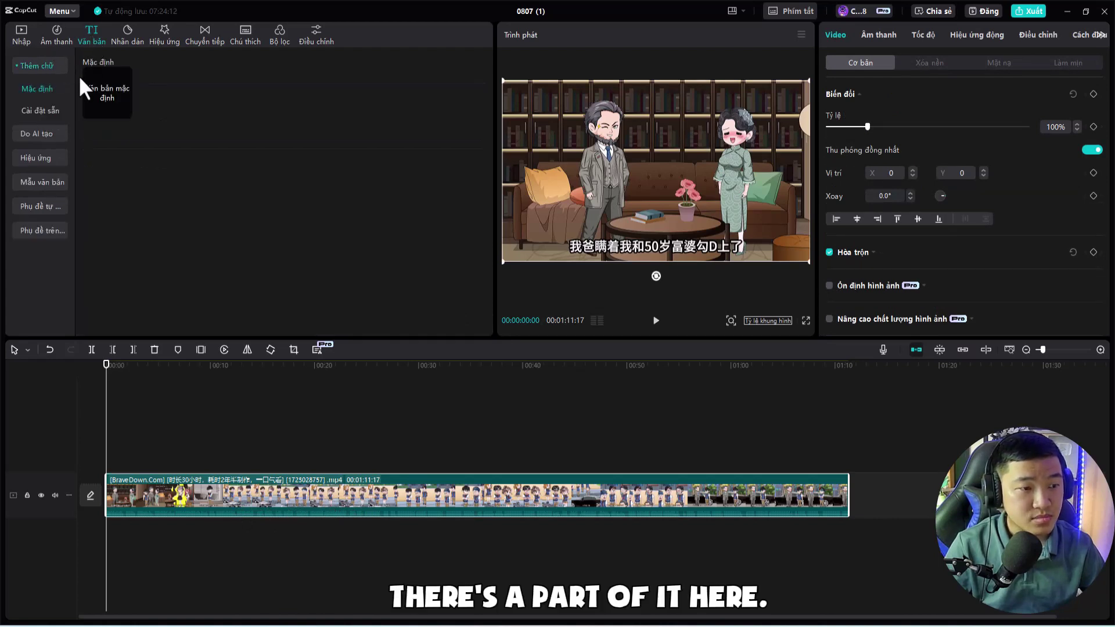
{"action": "left_click", "coordinate": [37, 207]}
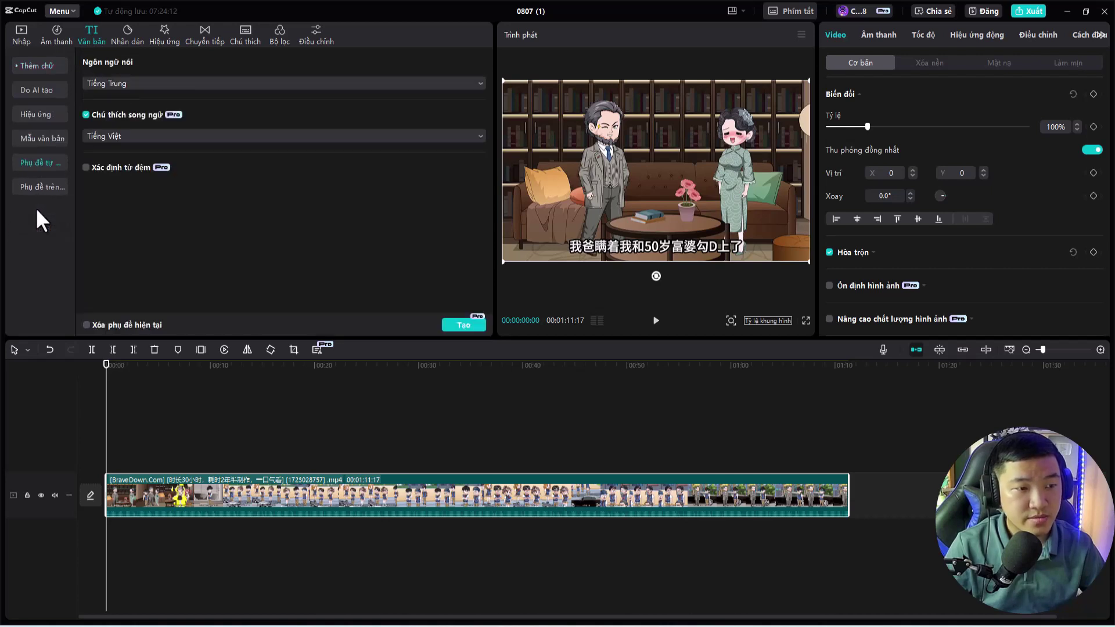
{"action": "left_click", "coordinate": [120, 82]}
{"action": "left_click", "coordinate": [116, 177]}
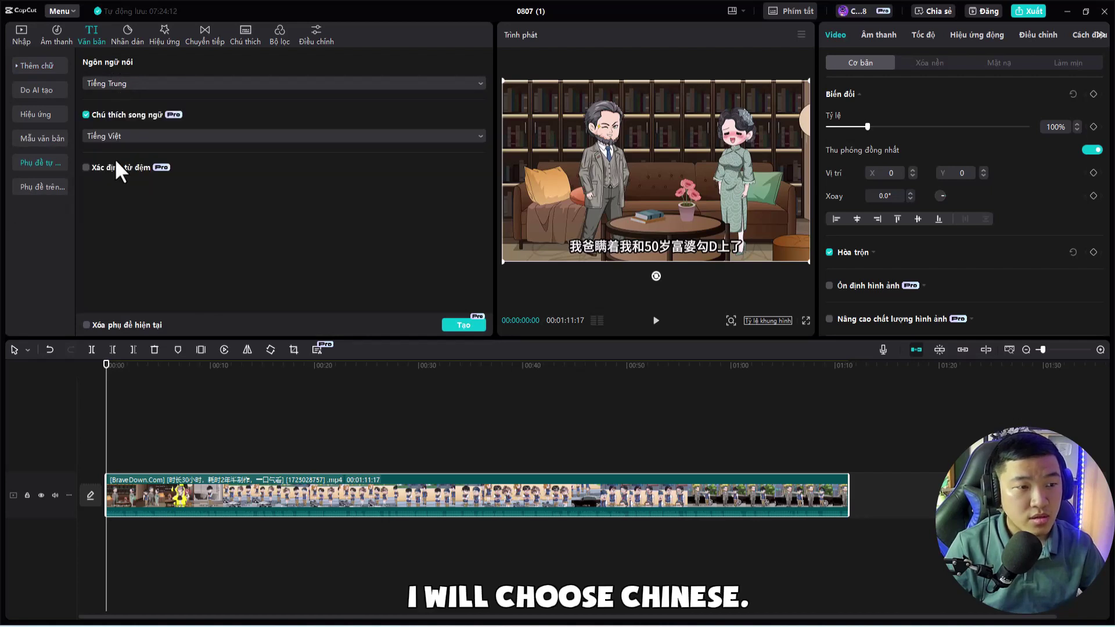
{"action": "left_click", "coordinate": [86, 115]}
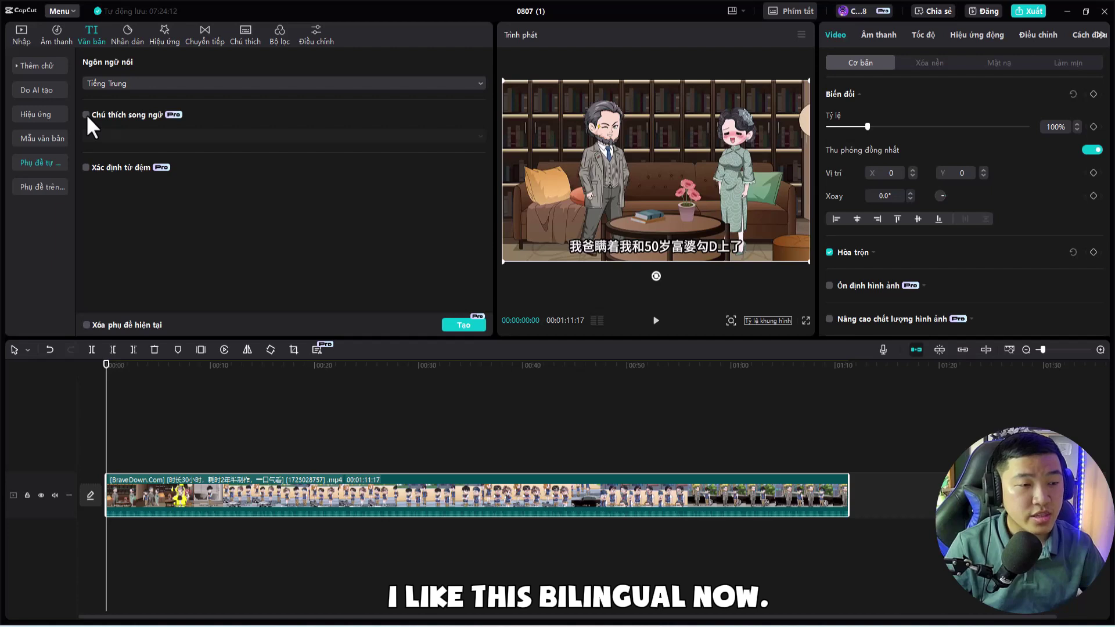
{"action": "left_click", "coordinate": [86, 114]}
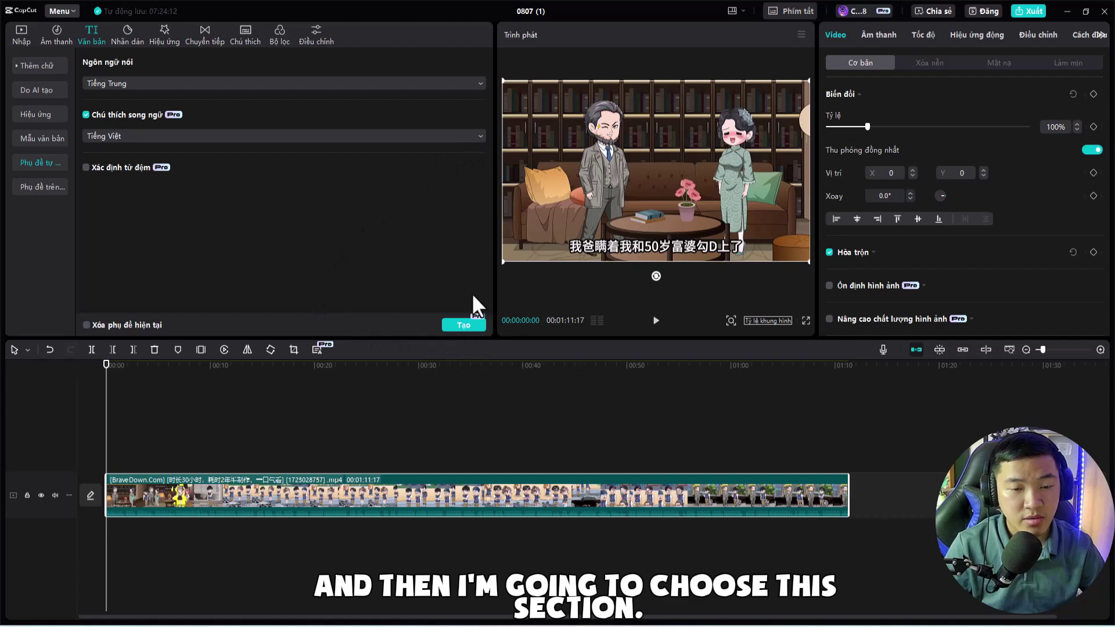
{"action": "left_click", "coordinate": [462, 325]}
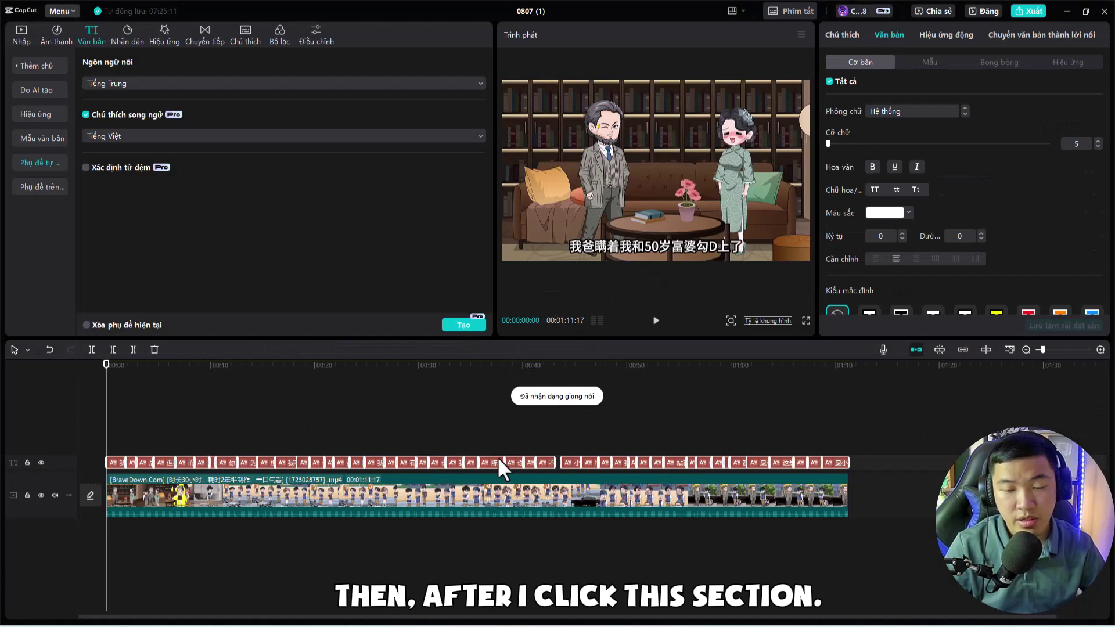
Generate the captions again with Romanian (Tiếng Romani) as the bilingual language.
{"action": "left_click", "coordinate": [458, 325]}
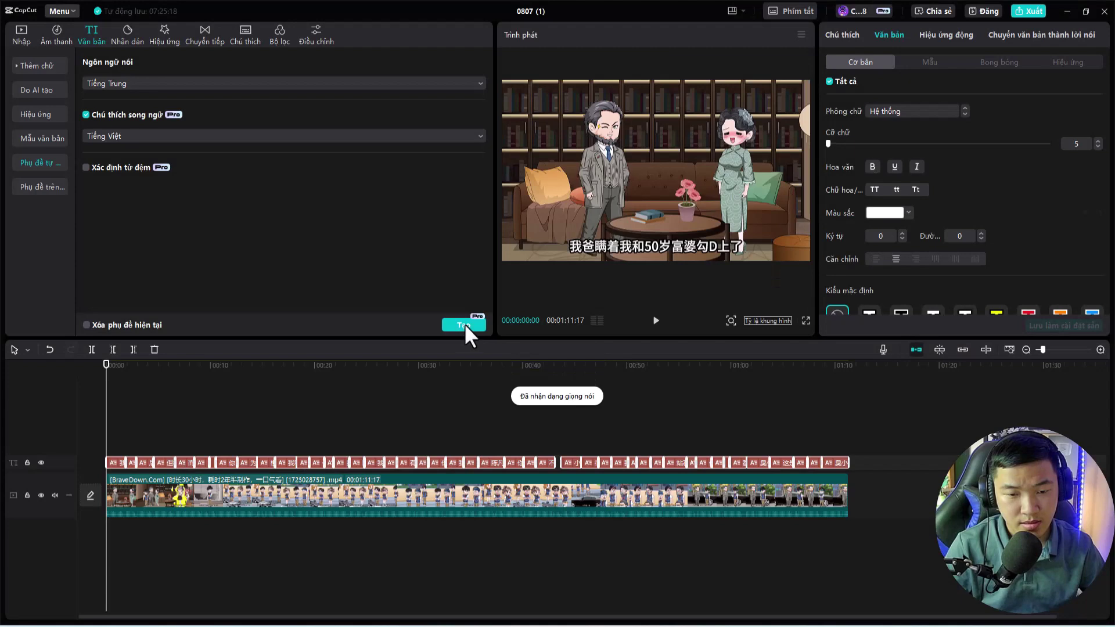
{"action": "left_click", "coordinate": [461, 326]}
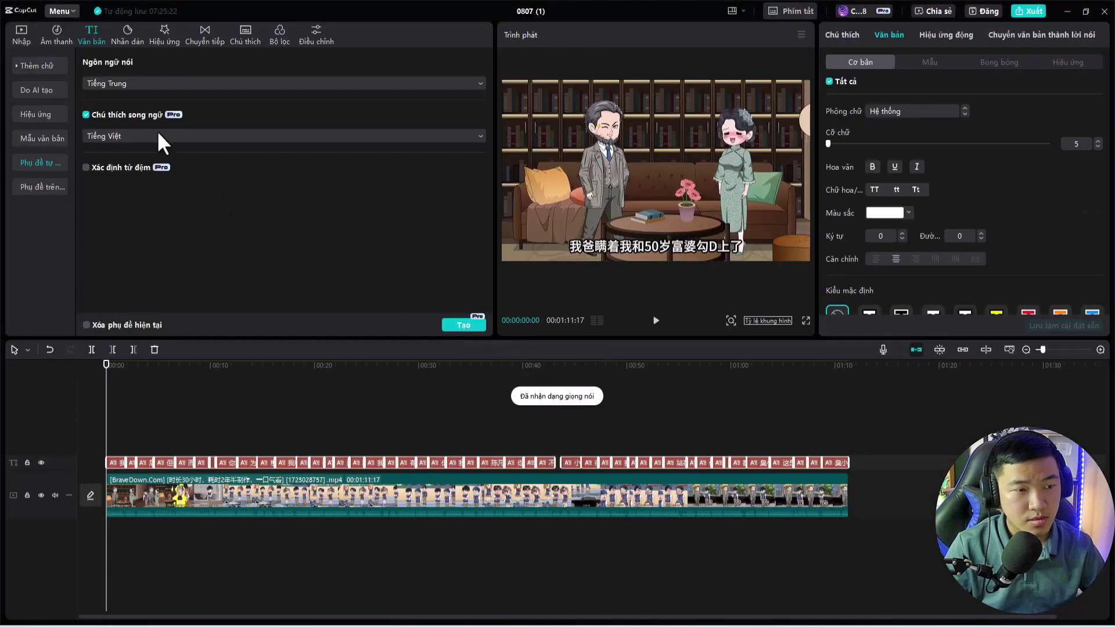
{"action": "left_click", "coordinate": [157, 136]}
{"action": "left_click", "coordinate": [144, 158]}
{"action": "left_click", "coordinate": [458, 321]}
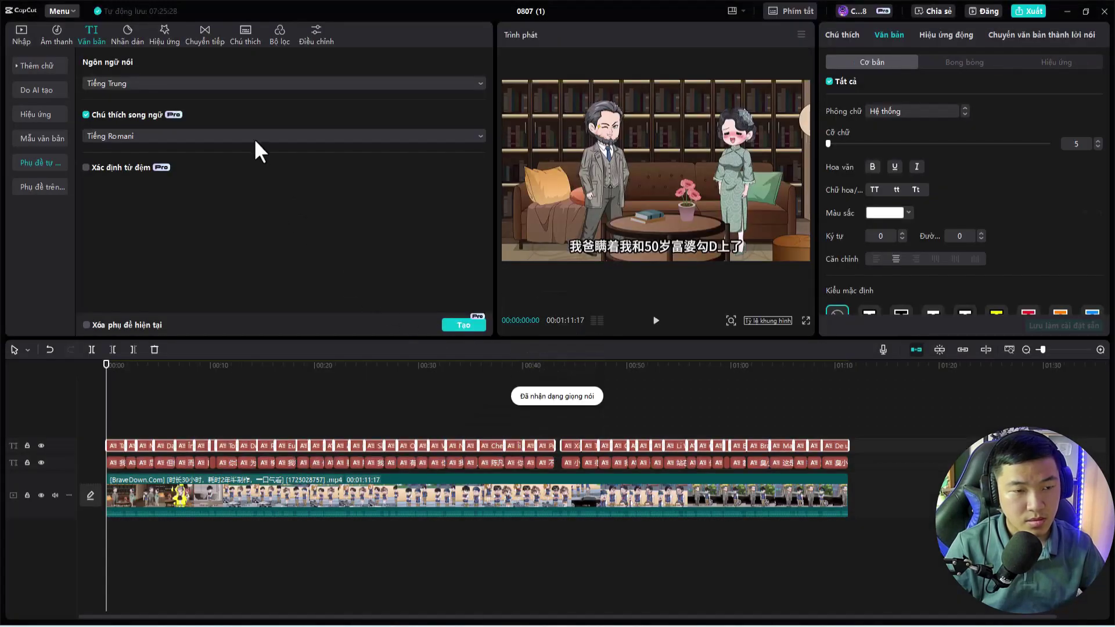
Switch the bilingual caption language back to Vietnamese (Tiếng Việt) and generate the captions.
{"action": "left_click", "coordinate": [254, 138]}
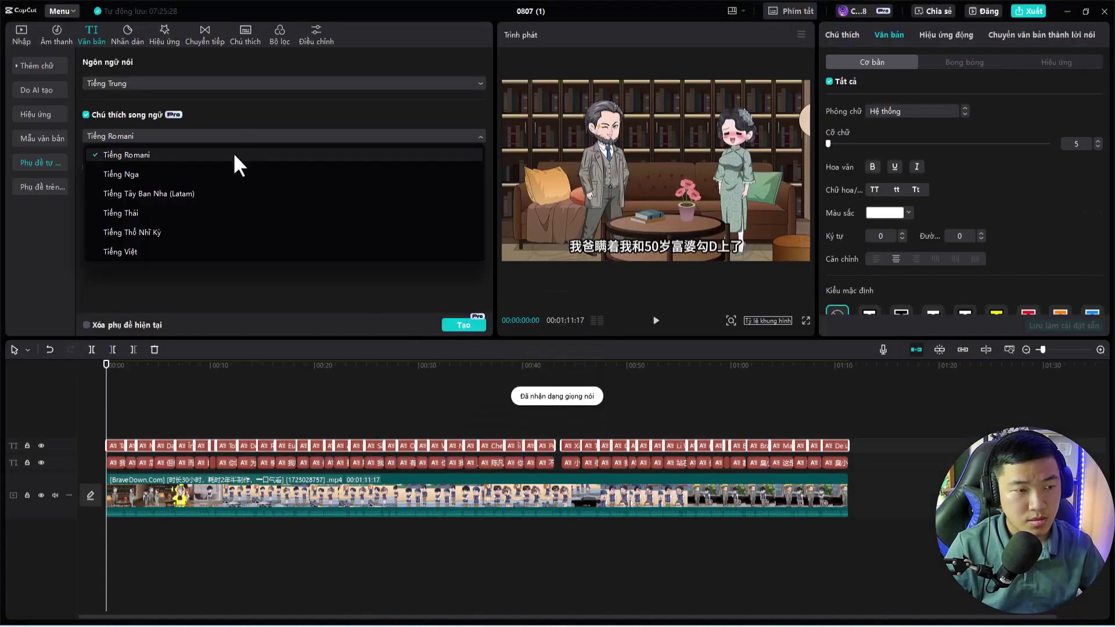
{"action": "left_click", "coordinate": [156, 250]}
{"action": "left_click", "coordinate": [462, 324]}
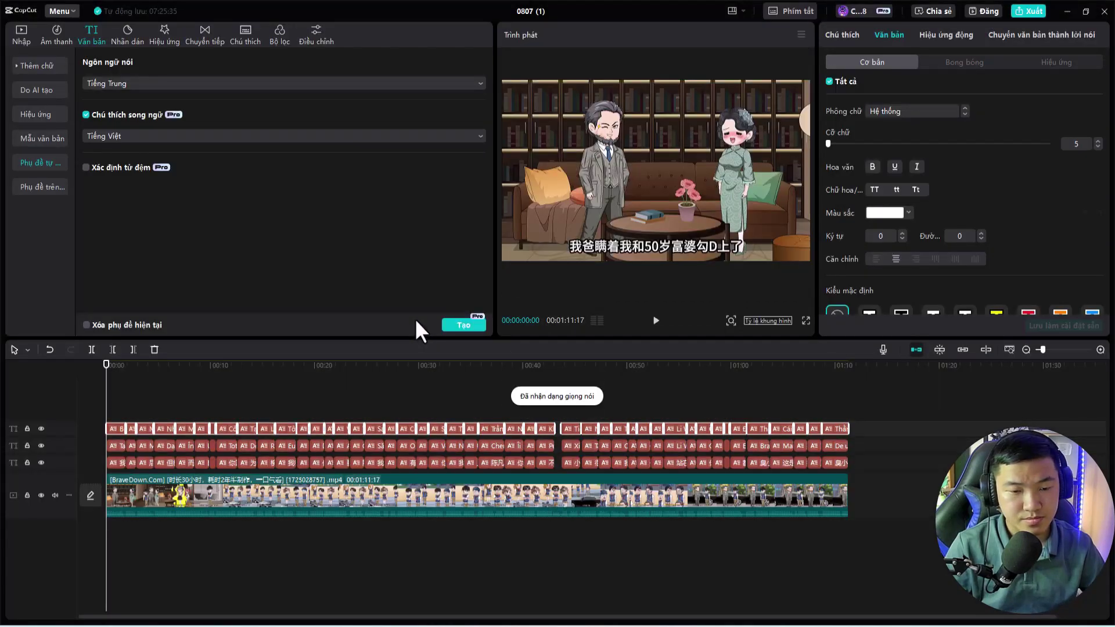
Delete all Romanian captions from the middle caption track.
{"action": "left_click_drag", "start_coordinate": [860, 447], "coordinate": [94, 449]}
{"action": "right_click", "coordinate": [109, 445]}
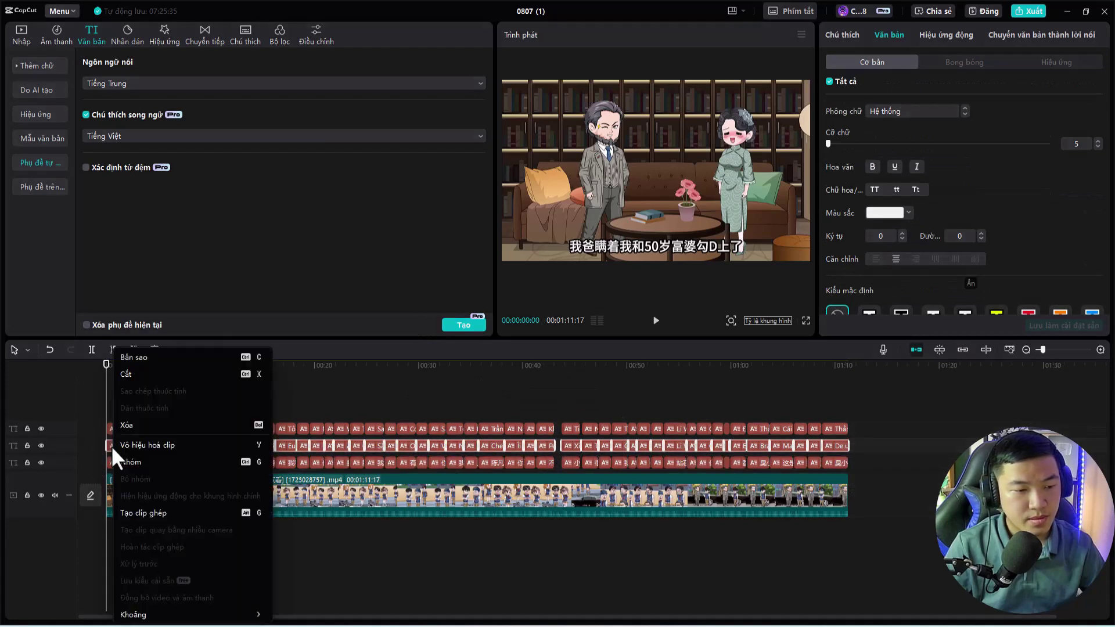
{"action": "left_click", "coordinate": [145, 424]}
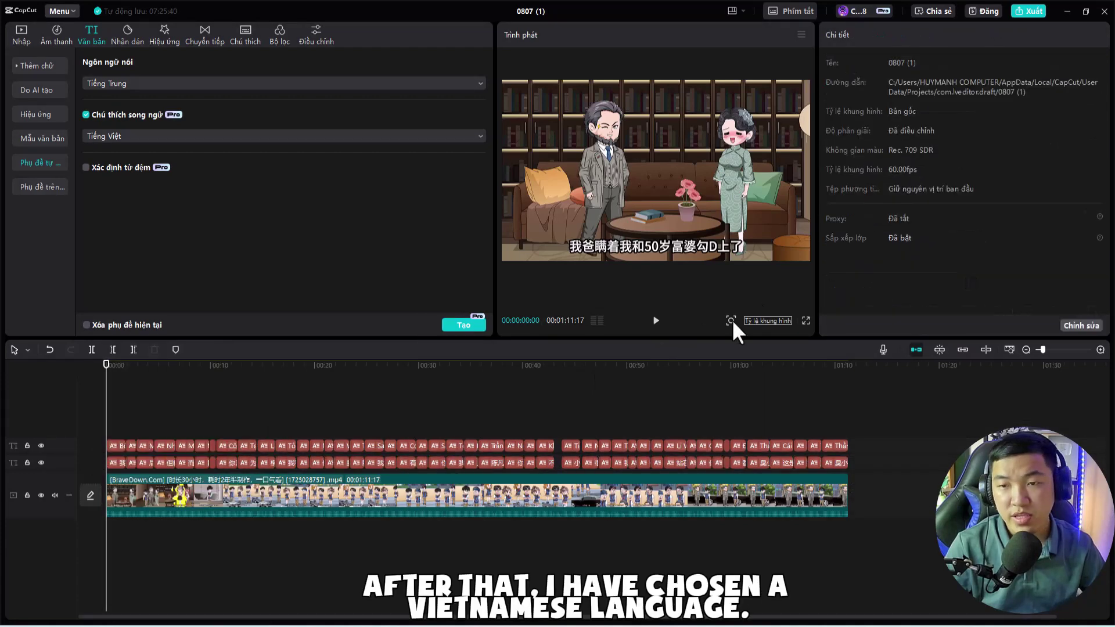
Convert all Vietnamese captions to speech with the Cô Gái Hoạt Ngôn voice.
{"action": "left_click_drag", "start_coordinate": [867, 437], "coordinate": [103, 444]}
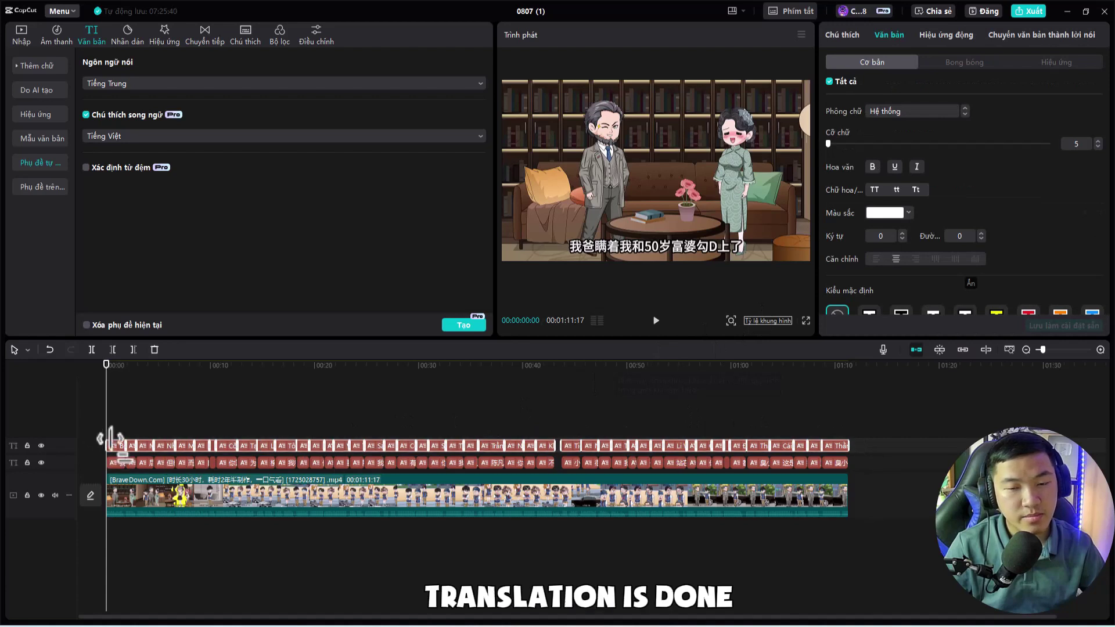
{"action": "left_click", "coordinate": [1058, 31]}
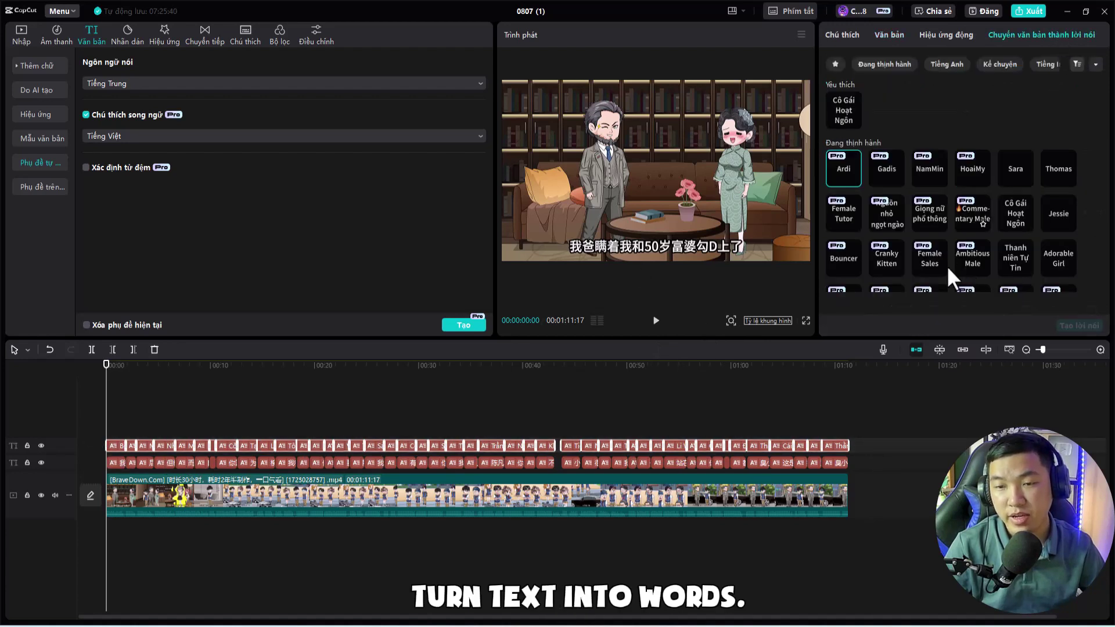
{"action": "scroll", "coordinate": [983, 250], "scroll_direction": "down", "scroll_amount": 1}
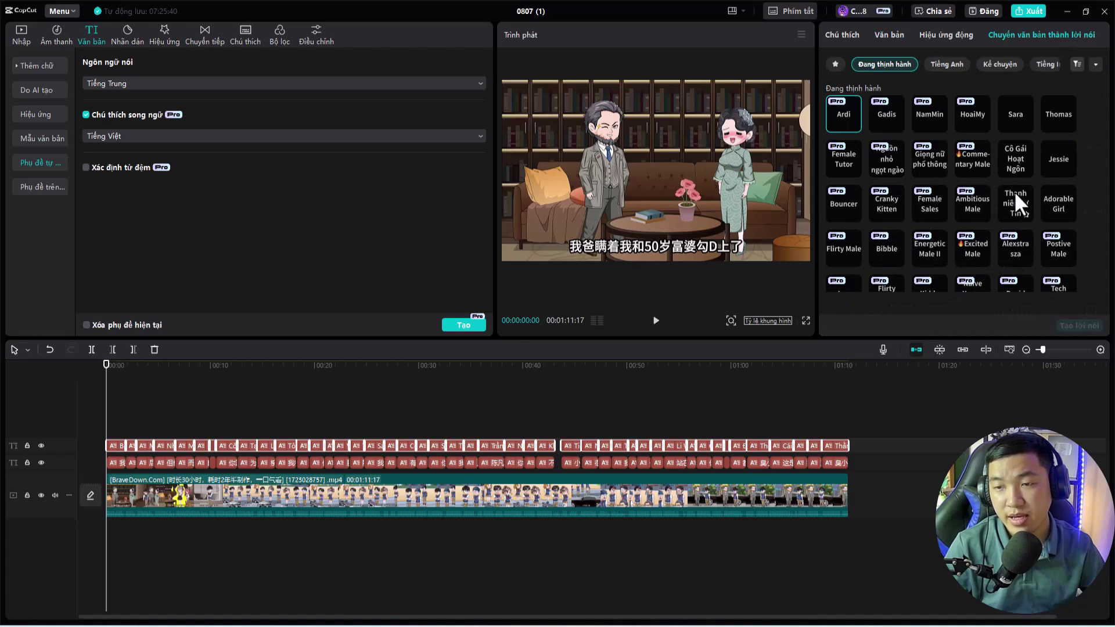
{"action": "left_click", "coordinate": [1019, 159]}
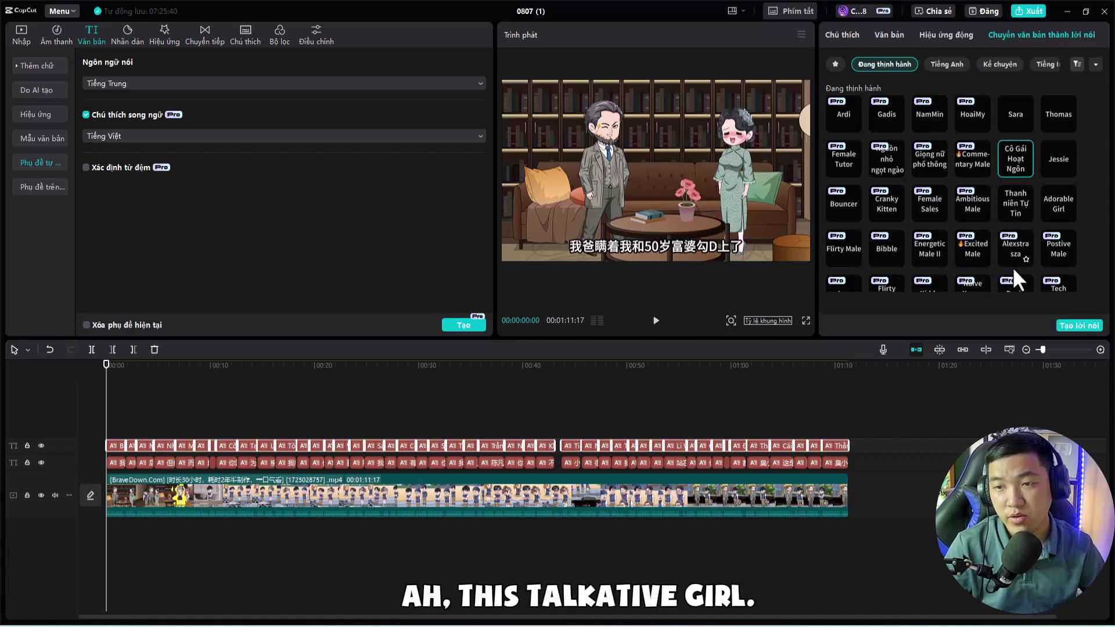
{"action": "left_click", "coordinate": [1070, 325]}
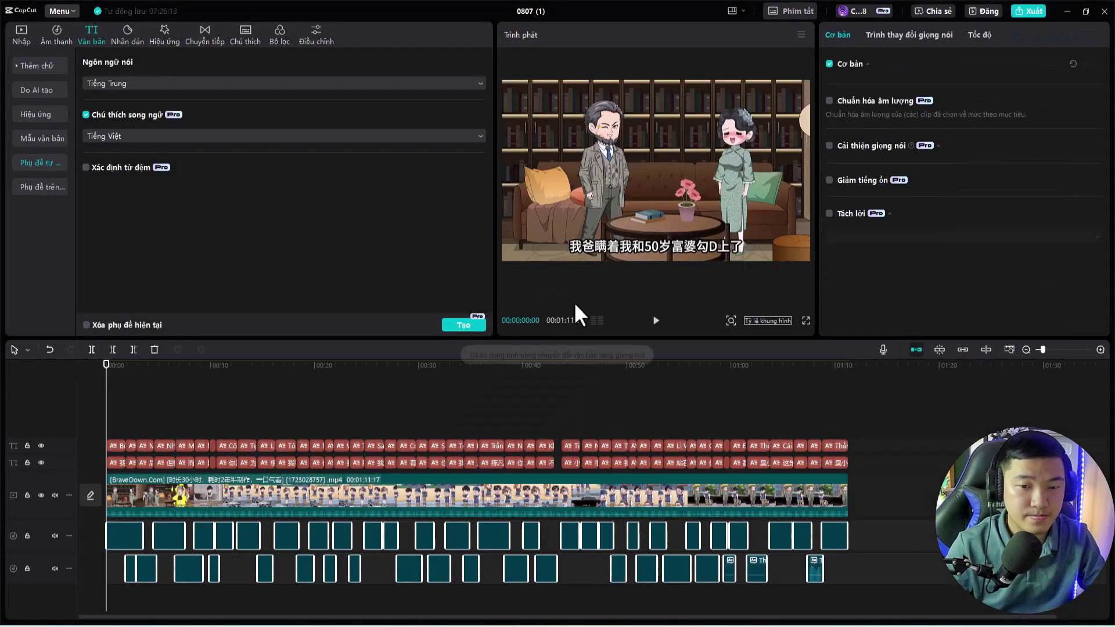
Play the opening seconds of the video to check how the generated Vietnamese speech fits the picture.
{"action": "scroll", "coordinate": [183, 584], "scroll_direction": "up", "scroll_amount": 2}
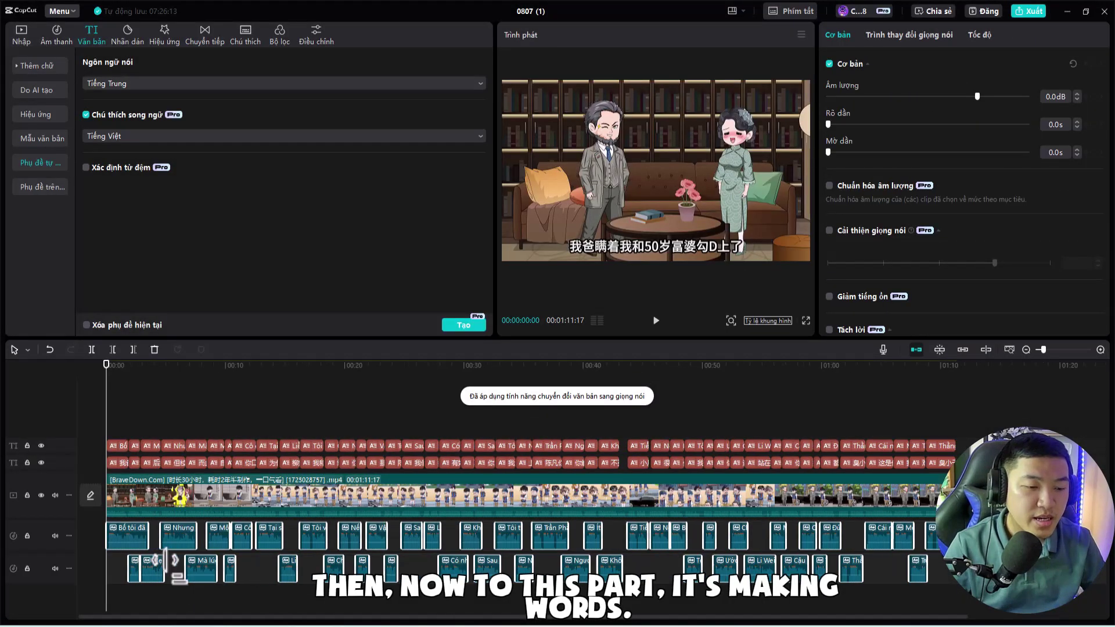
{"action": "scroll", "coordinate": [168, 562], "scroll_direction": "up", "scroll_amount": 1}
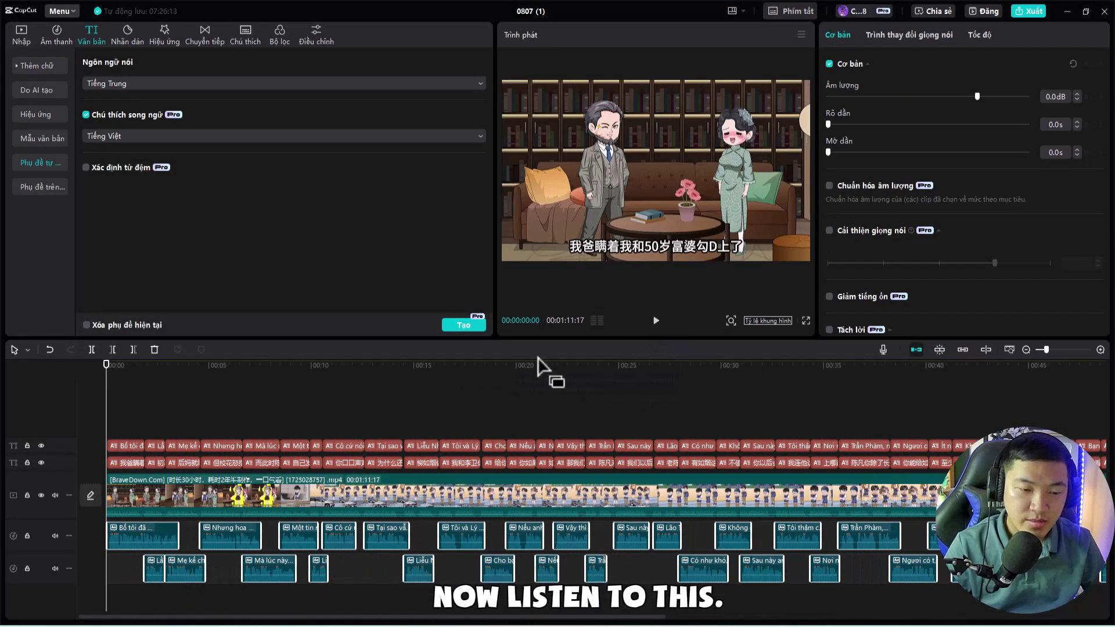
{"action": "left_click", "coordinate": [144, 427]}
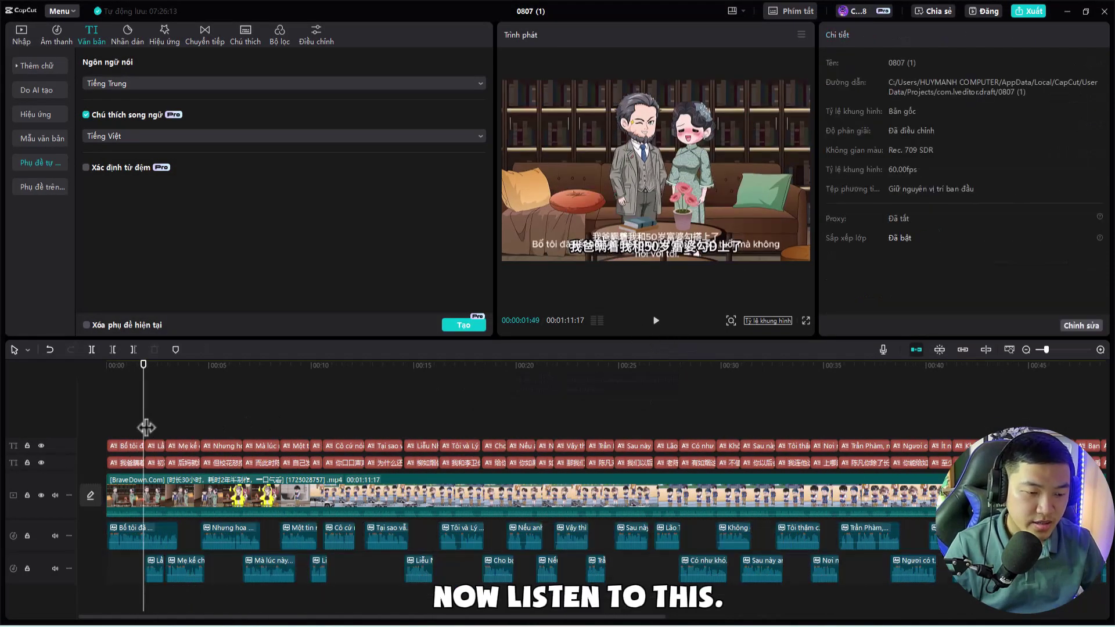
{"action": "left_click", "coordinate": [656, 322]}
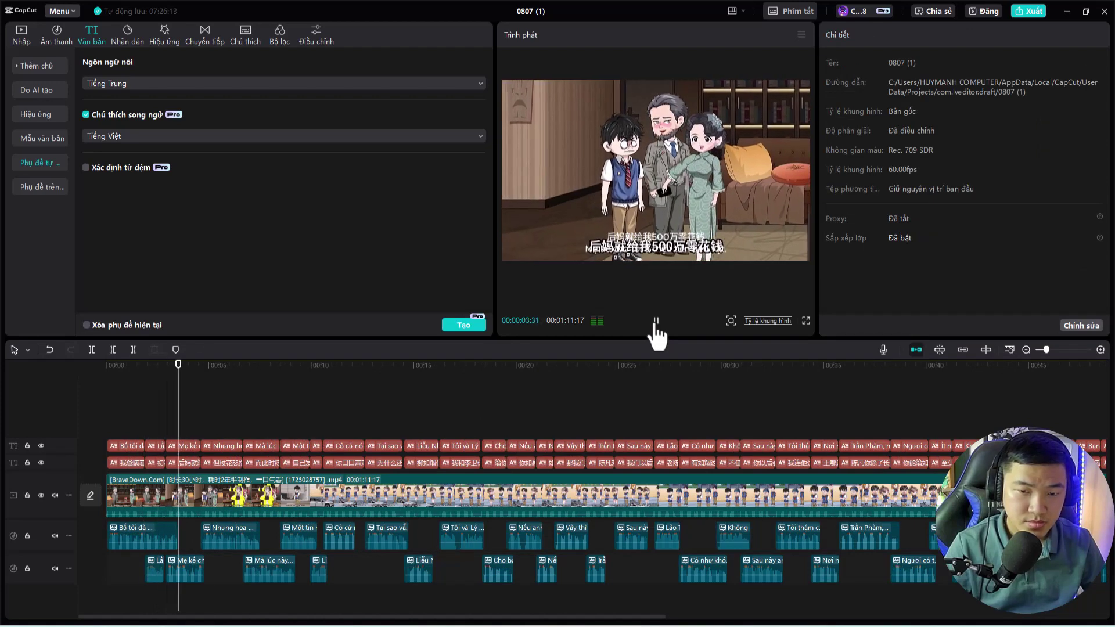
{"action": "left_click", "coordinate": [655, 323]}
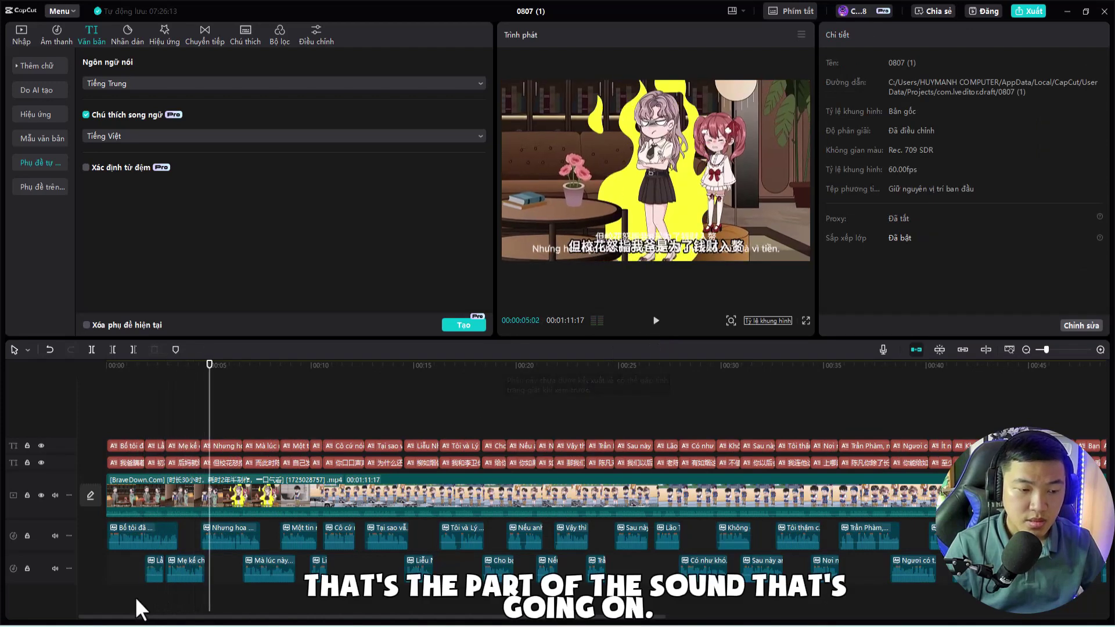
{"action": "left_click", "coordinate": [155, 427]}
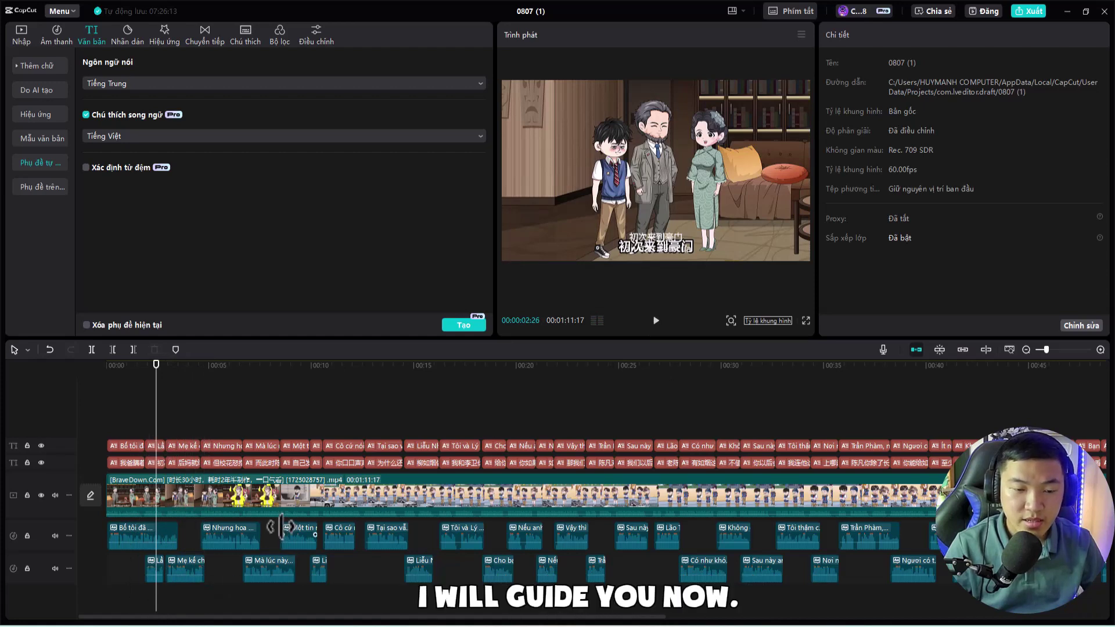
Delete all generated speech clips from both audio tracks.
{"action": "scroll", "coordinate": [285, 528], "scroll_direction": "down", "scroll_amount": 5}
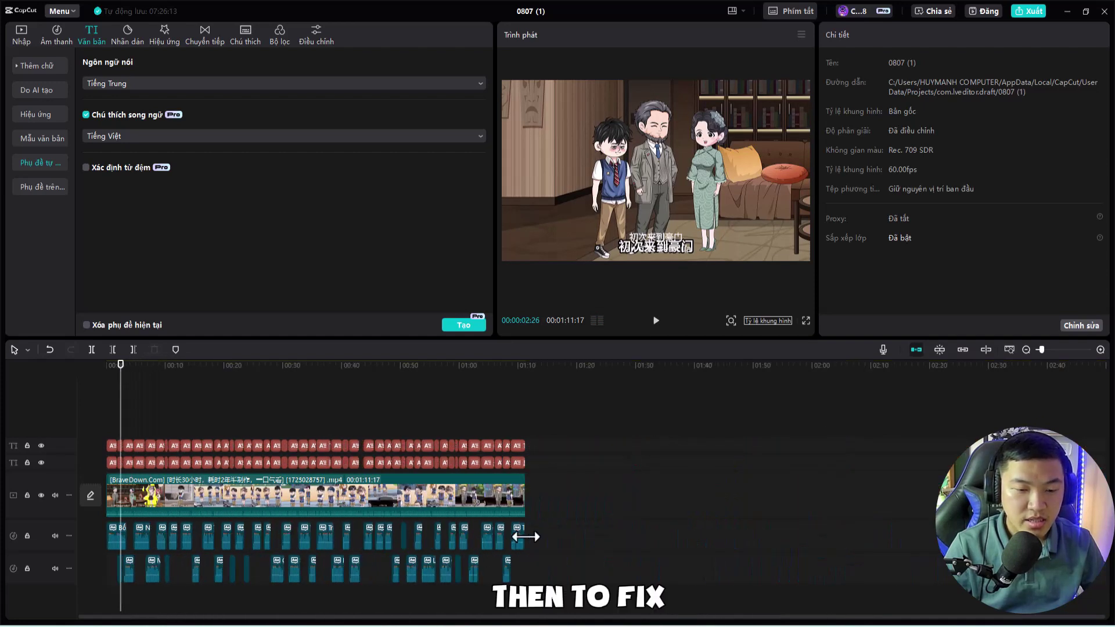
{"action": "left_click", "coordinate": [517, 535]}
{"action": "key", "text": "ctrl+a"}
{"action": "right_click", "coordinate": [123, 541]}
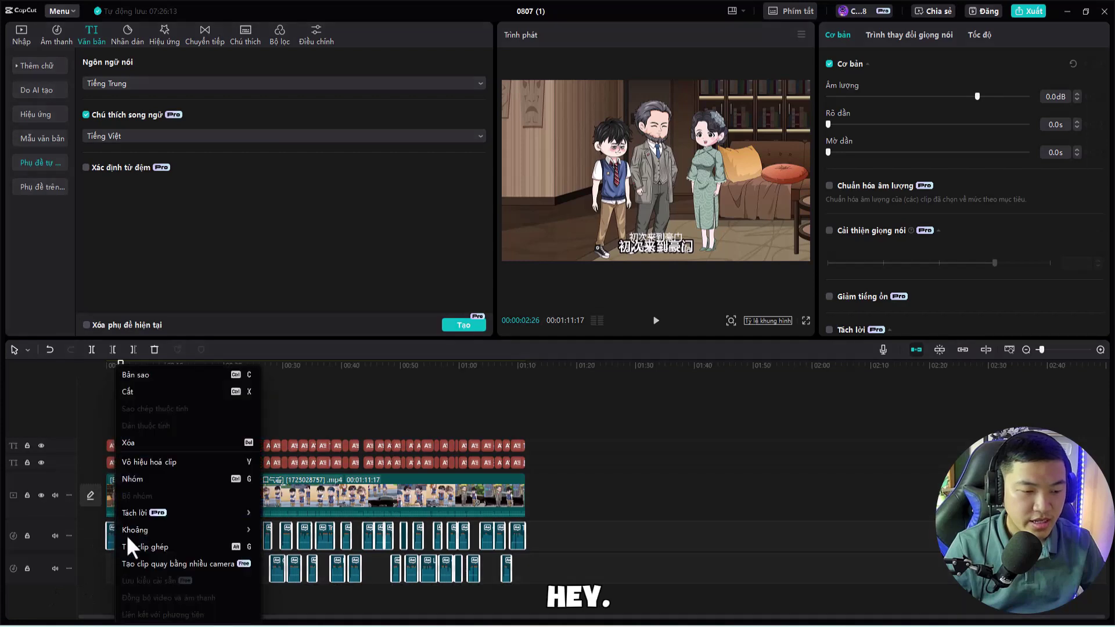
{"action": "left_click", "coordinate": [140, 442]}
Delete all captions from the Chinese and Vietnamese caption tracks.
{"action": "left_click_drag", "start_coordinate": [534, 464], "coordinate": [100, 444]}
{"action": "right_click", "coordinate": [148, 450]}
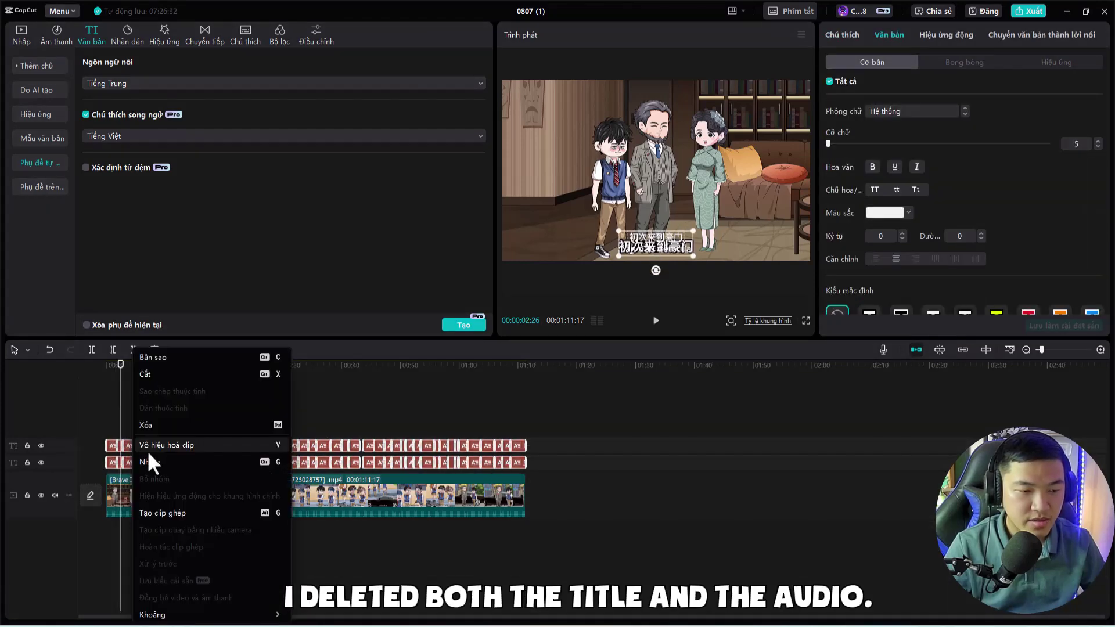
{"action": "left_click", "coordinate": [165, 430]}
Slow the video clip down to 0.7x speed and return the playhead to the start of the timeline.
{"action": "left_click", "coordinate": [168, 484]}
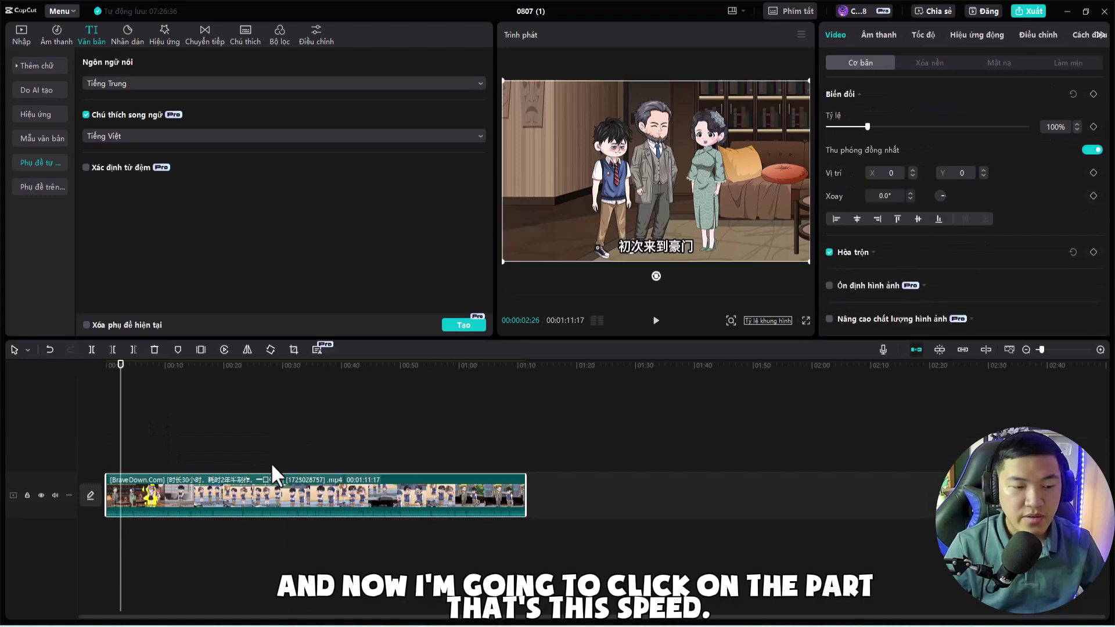
{"action": "left_click", "coordinate": [918, 36]}
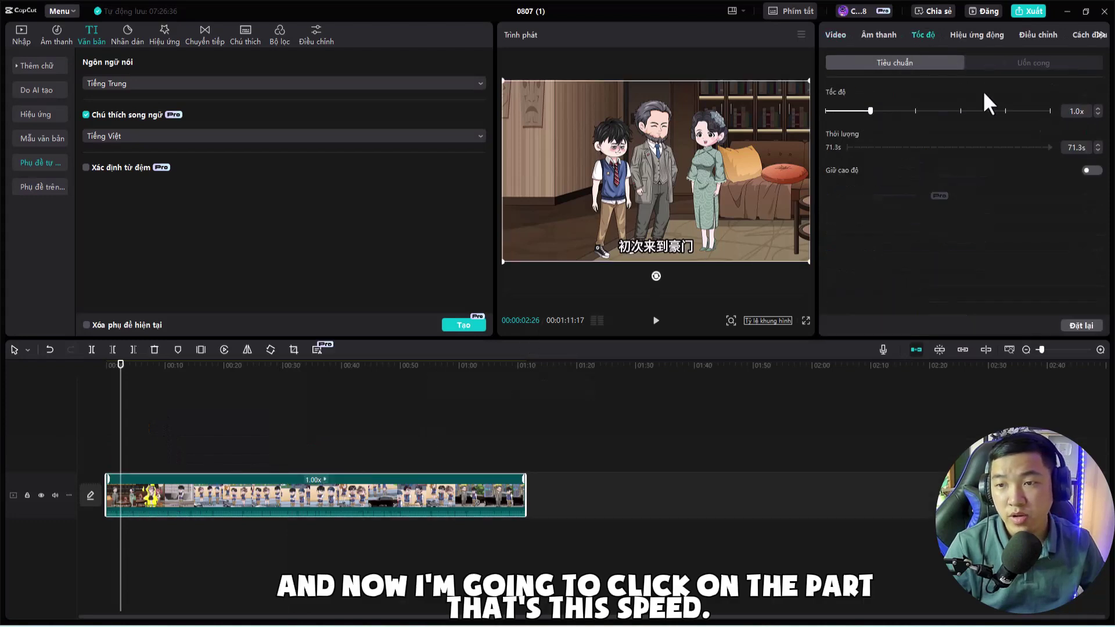
{"action": "left_click", "coordinate": [1097, 114]}
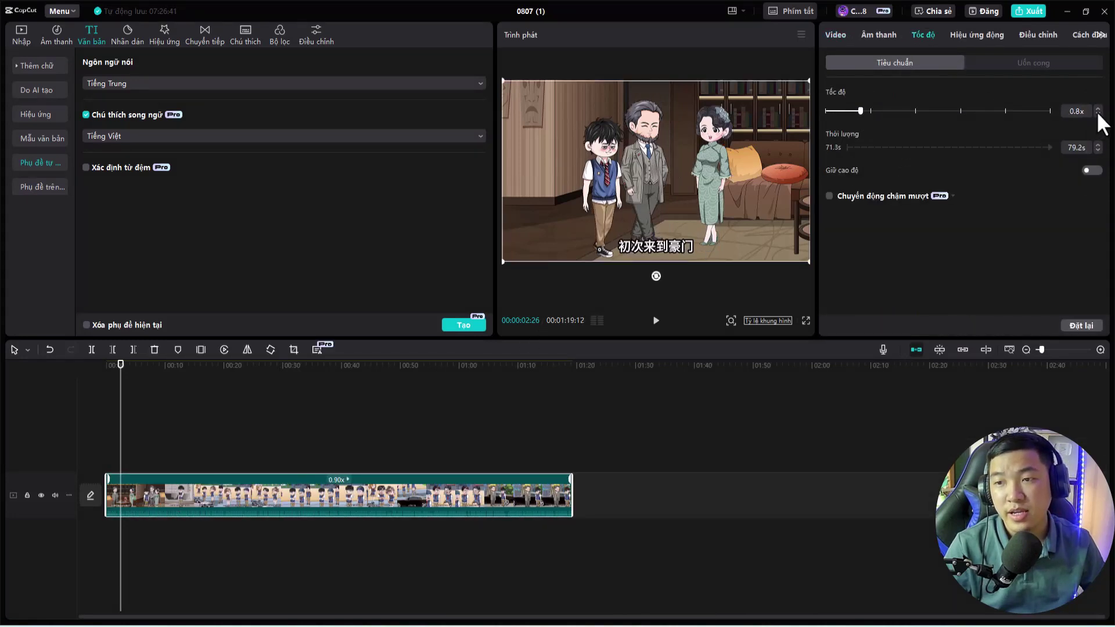
{"action": "left_click", "coordinate": [1097, 114]}
{"action": "left_click", "coordinate": [1097, 114]}
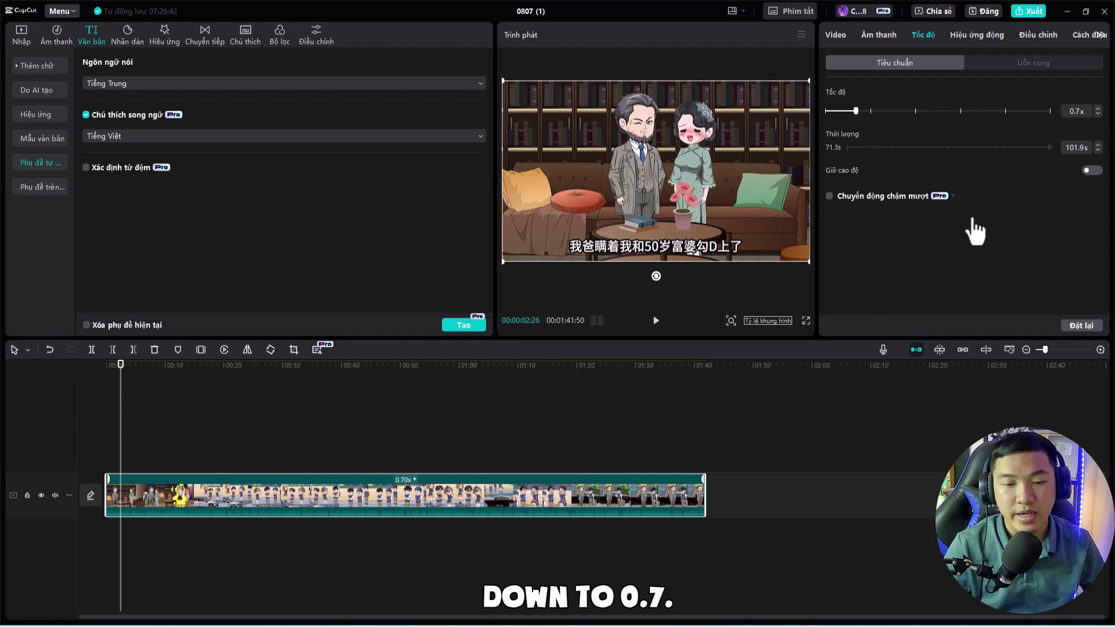
{"action": "left_click_drag", "start_coordinate": [120, 366], "coordinate": [78, 371]}
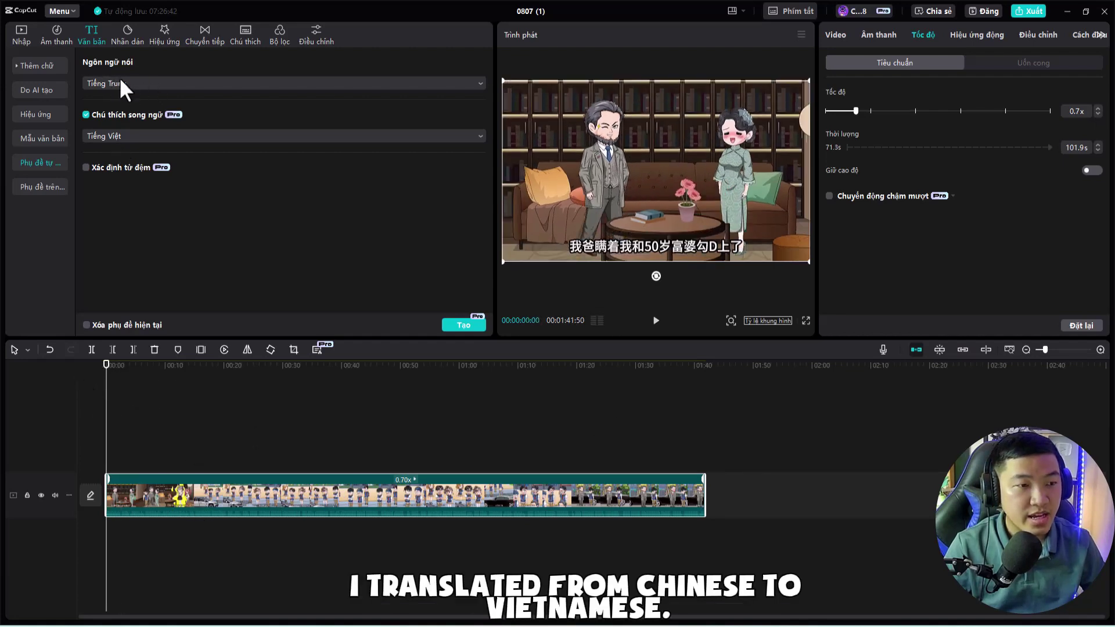
Generate bilingual Chinese and Vietnamese auto captions for the slowed clip, and cut away everything on all tracks after 00:01:02:07.
{"action": "left_click", "coordinate": [463, 326]}
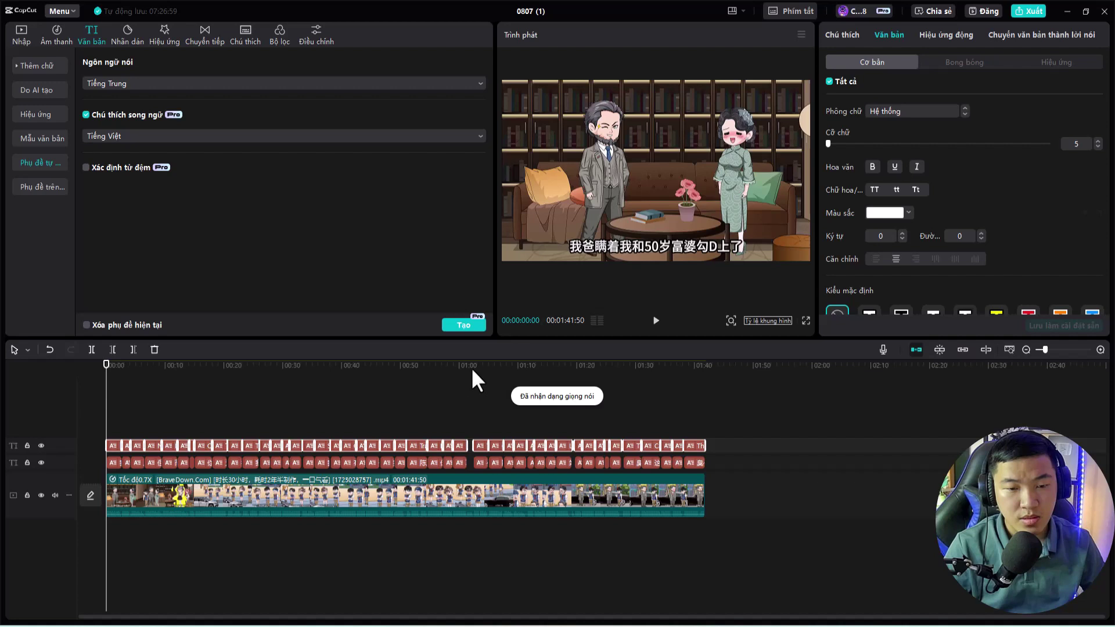
{"action": "left_click", "coordinate": [472, 367]}
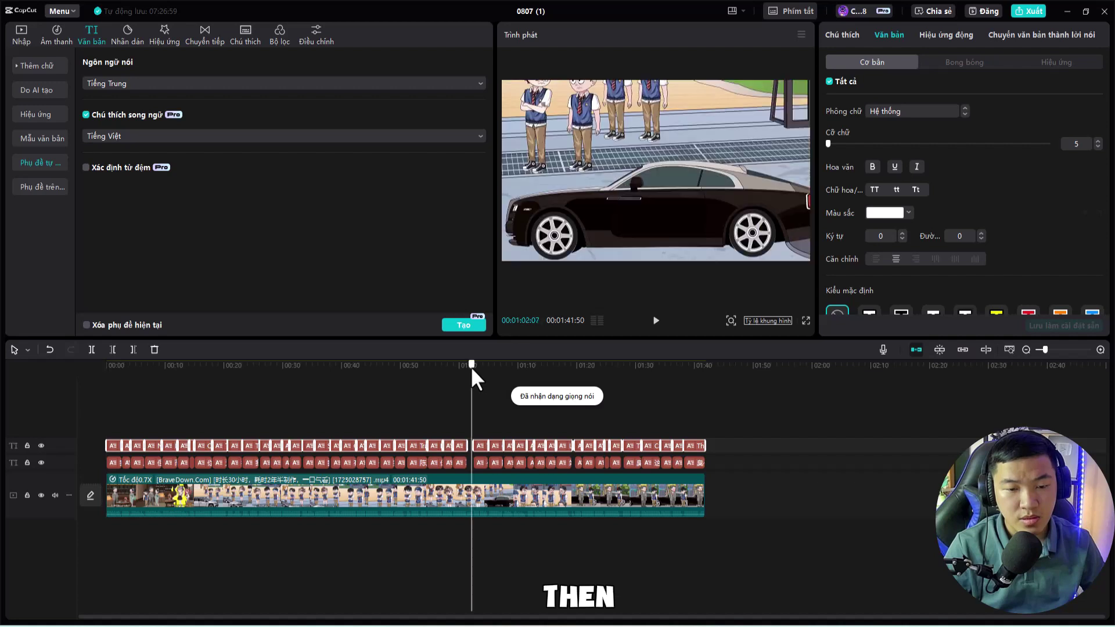
{"action": "left_click_drag", "start_coordinate": [782, 432], "coordinate": [472, 510]}
{"action": "left_click", "coordinate": [90, 352]}
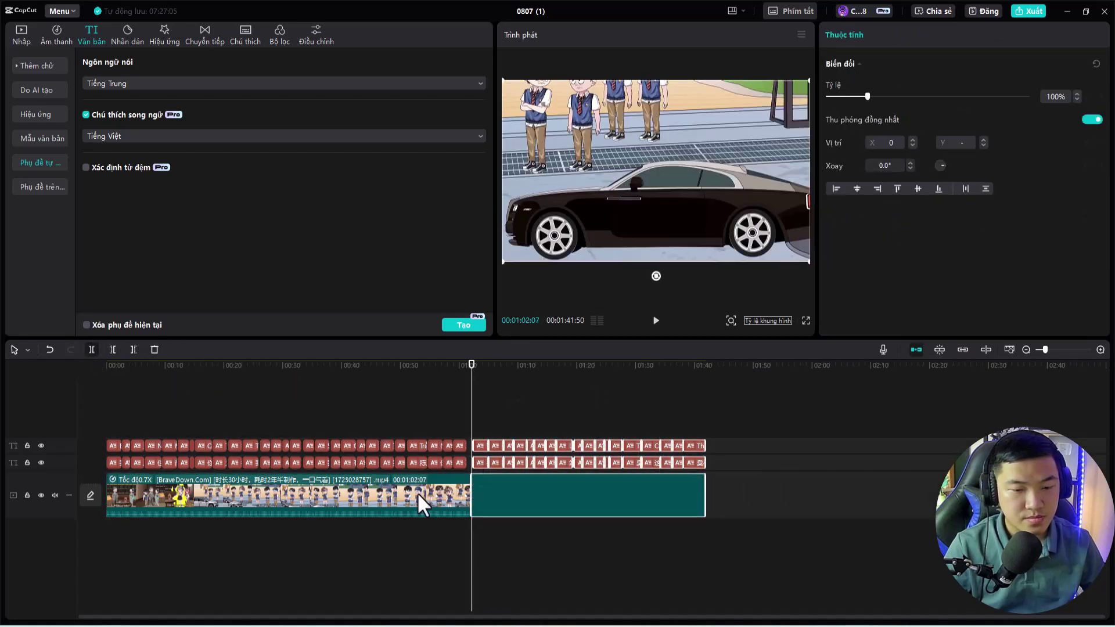
{"action": "right_click", "coordinate": [612, 491]}
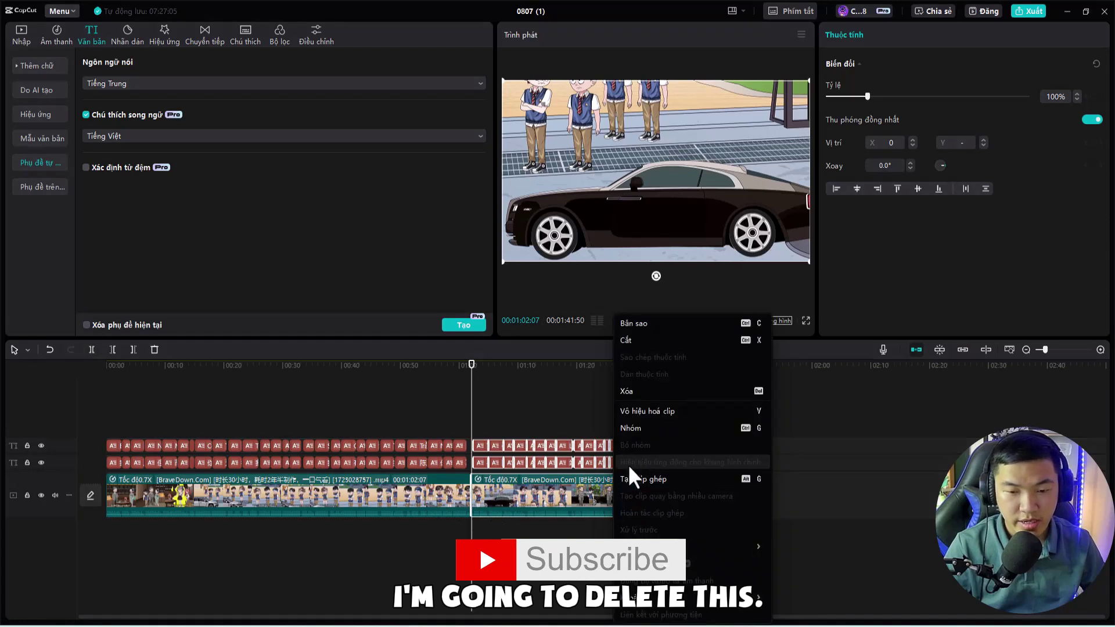
{"action": "left_click", "coordinate": [630, 395]}
Generate speech for all Vietnamese captions from the start of the timeline, using the voice Cô Gái Hoạt Ngôn.
{"action": "left_click_drag", "start_coordinate": [336, 375], "coordinate": [82, 410]}
{"action": "left_click_drag", "start_coordinate": [485, 448], "coordinate": [116, 451]}
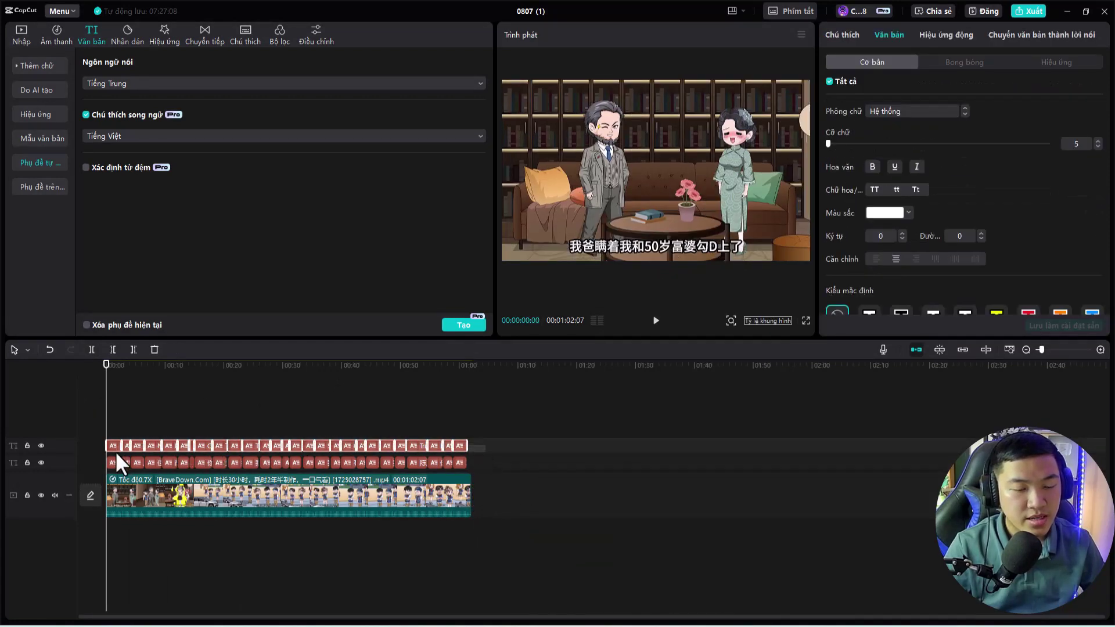
{"action": "left_click", "coordinate": [1029, 32]}
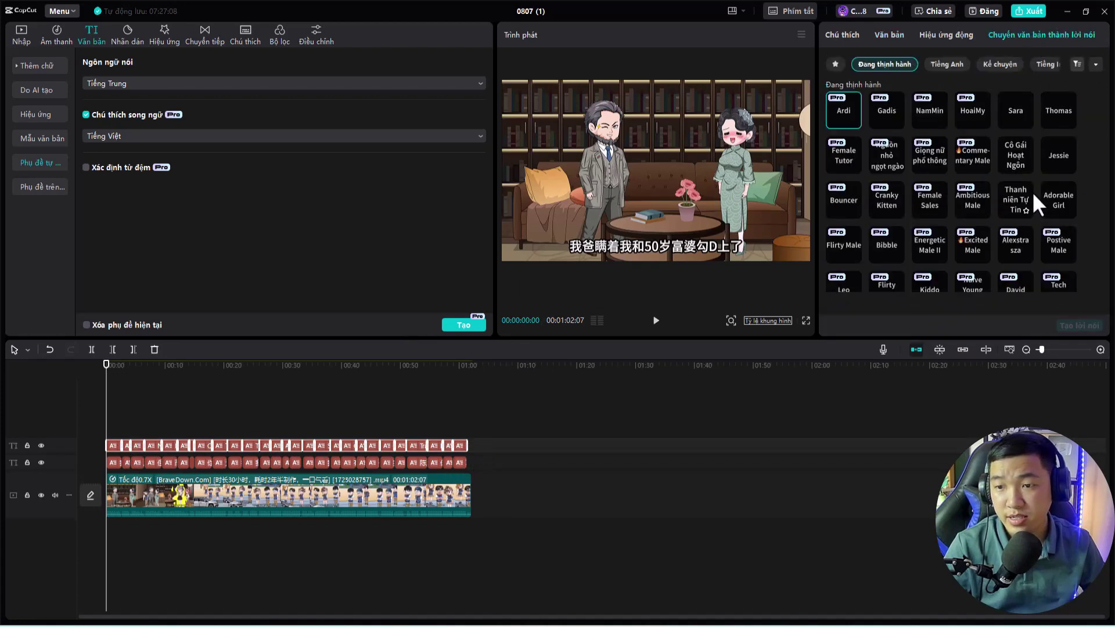
{"action": "left_click", "coordinate": [1018, 156]}
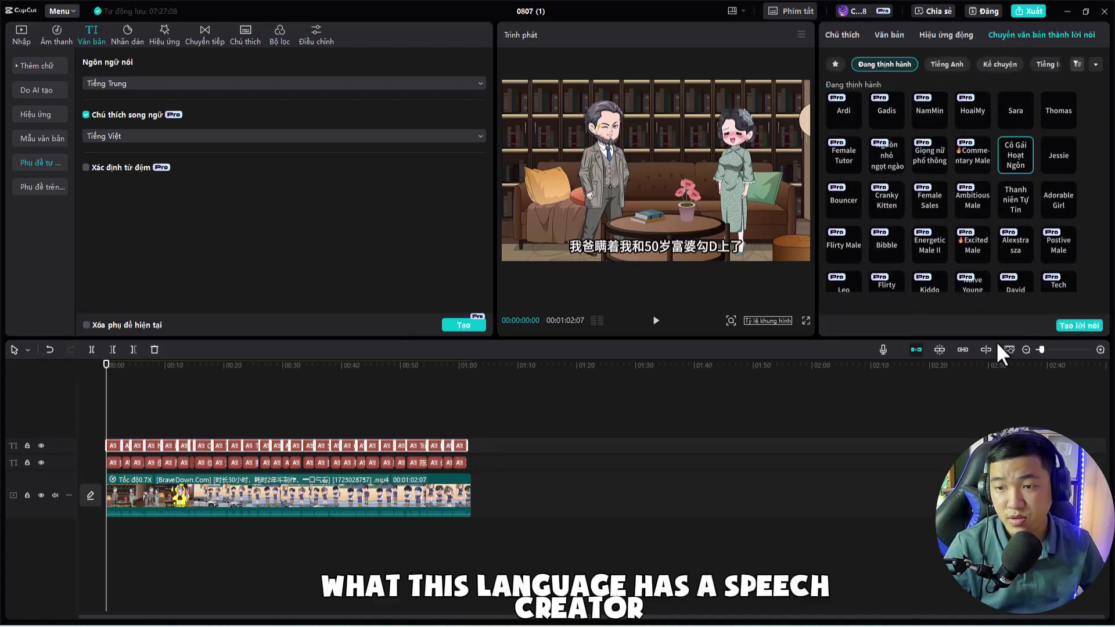
{"action": "left_click", "coordinate": [1071, 326]}
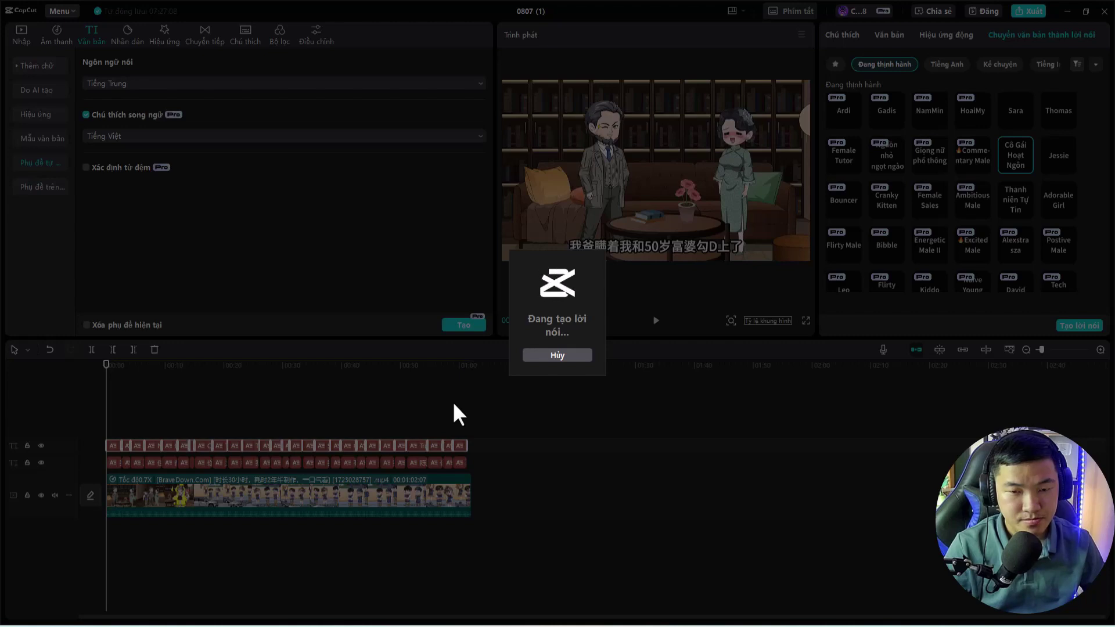
Move the first speech clip on the second audio track slightly later, to about 3.3 seconds.
{"action": "scroll", "coordinate": [413, 408], "scroll_direction": "up", "scroll_amount": 2}
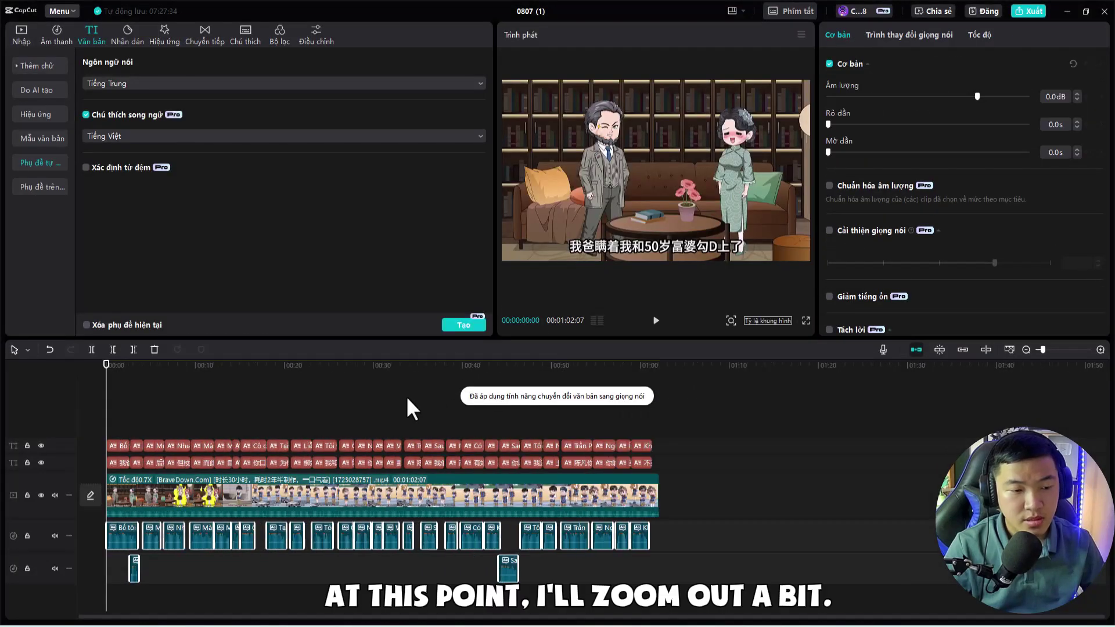
{"action": "scroll", "coordinate": [407, 399], "scroll_direction": "up", "scroll_amount": 3}
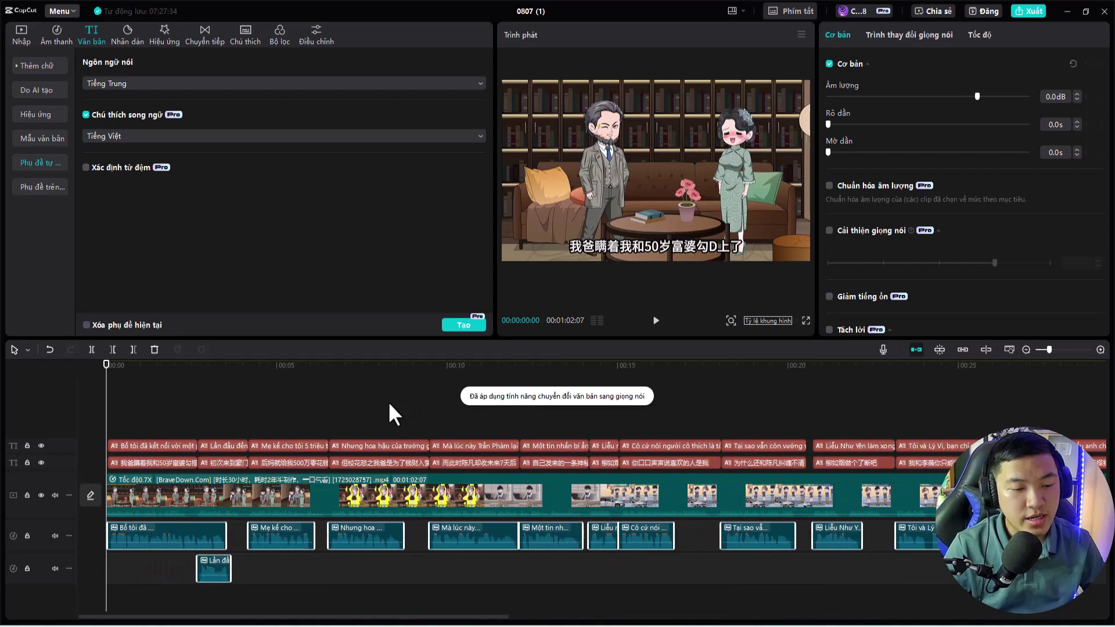
{"action": "left_click_drag", "start_coordinate": [206, 566], "coordinate": [252, 571]}
{"action": "key", "text": "ctrl+z"}
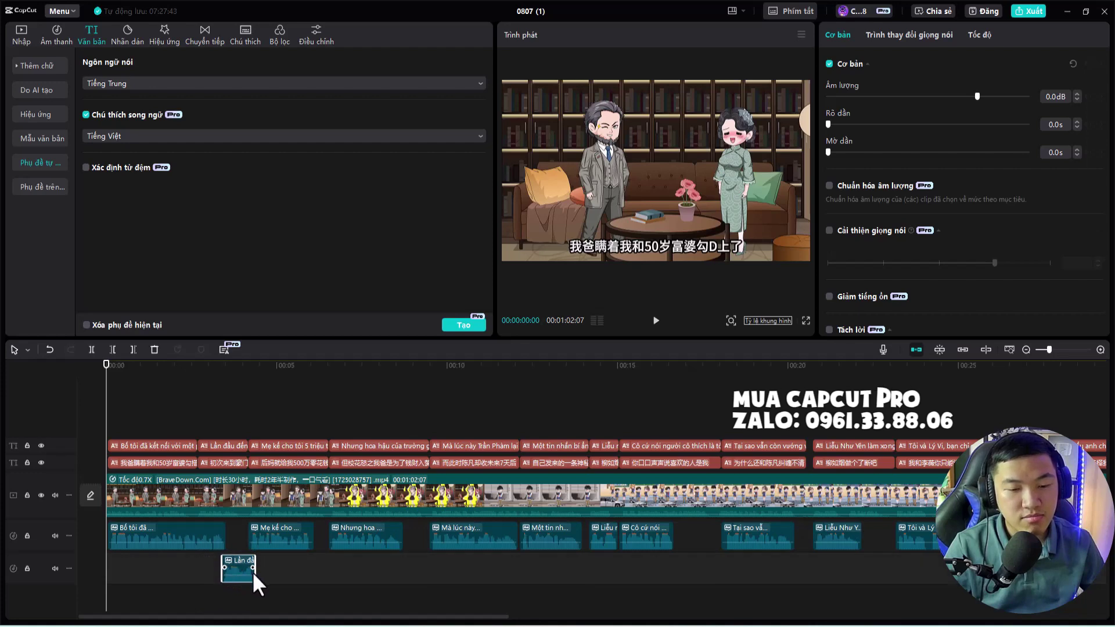
Play the opening seconds to check how the new Vietnamese speech fits the slowed picture, and return to the start.
{"action": "scroll", "coordinate": [268, 569], "scroll_direction": "down", "scroll_amount": 4, "text": "ctrl"}
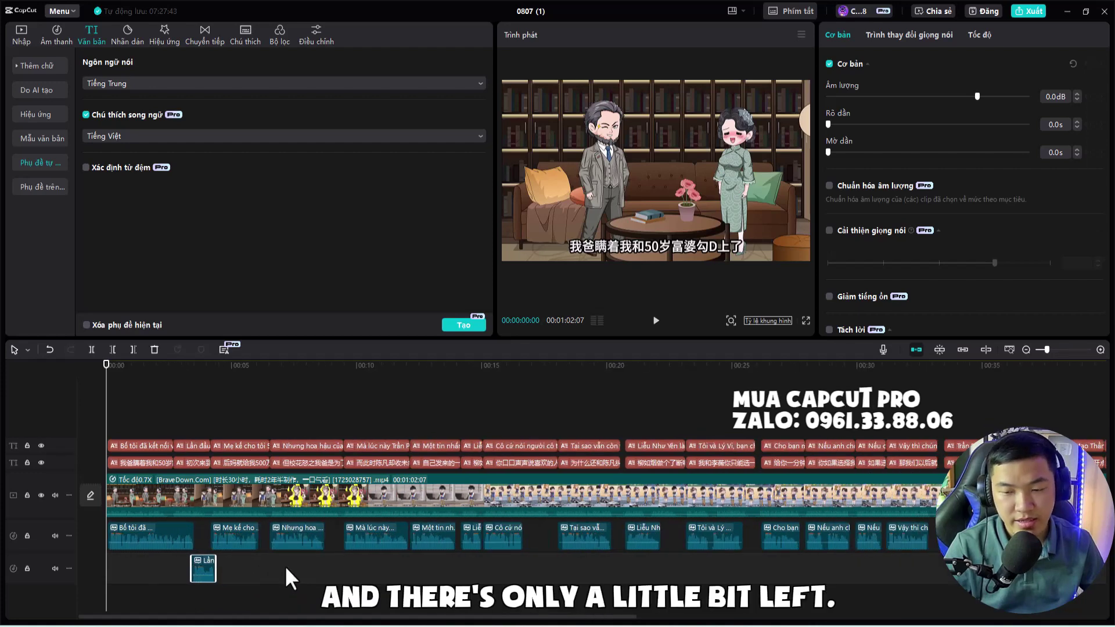
{"action": "scroll", "coordinate": [285, 566], "scroll_direction": "down", "scroll_amount": 4}
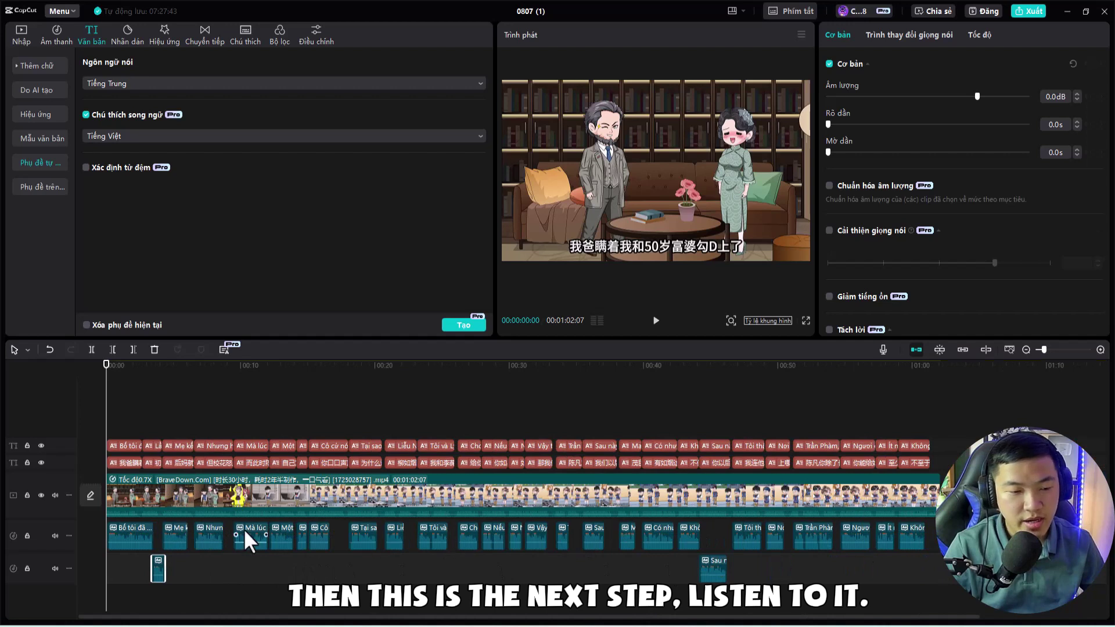
{"action": "left_click", "coordinate": [656, 320]}
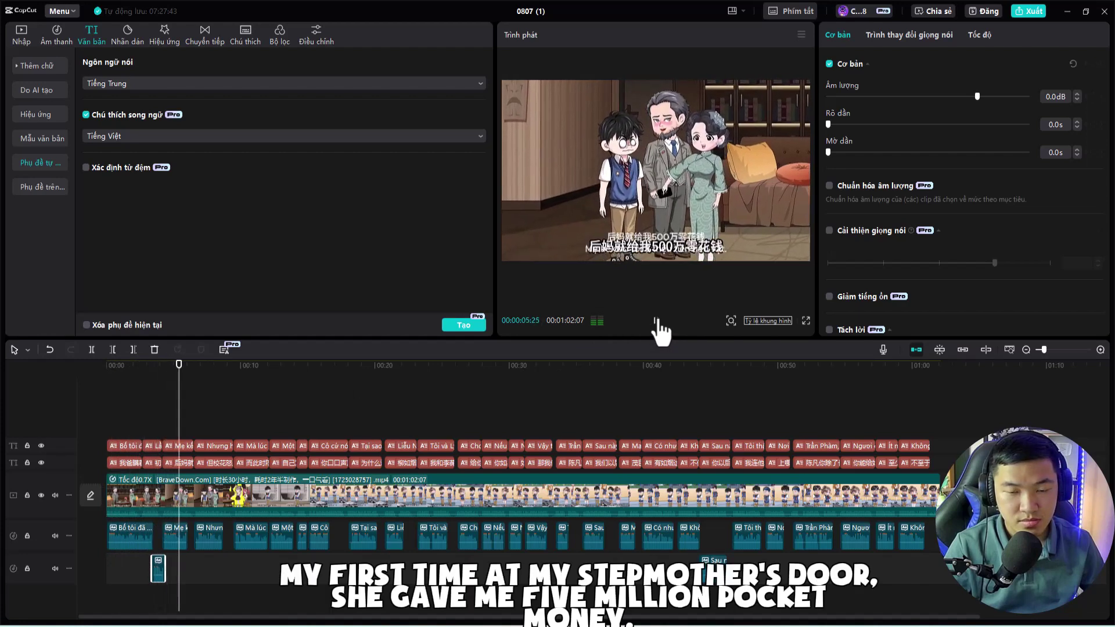
{"action": "left_click", "coordinate": [656, 320]}
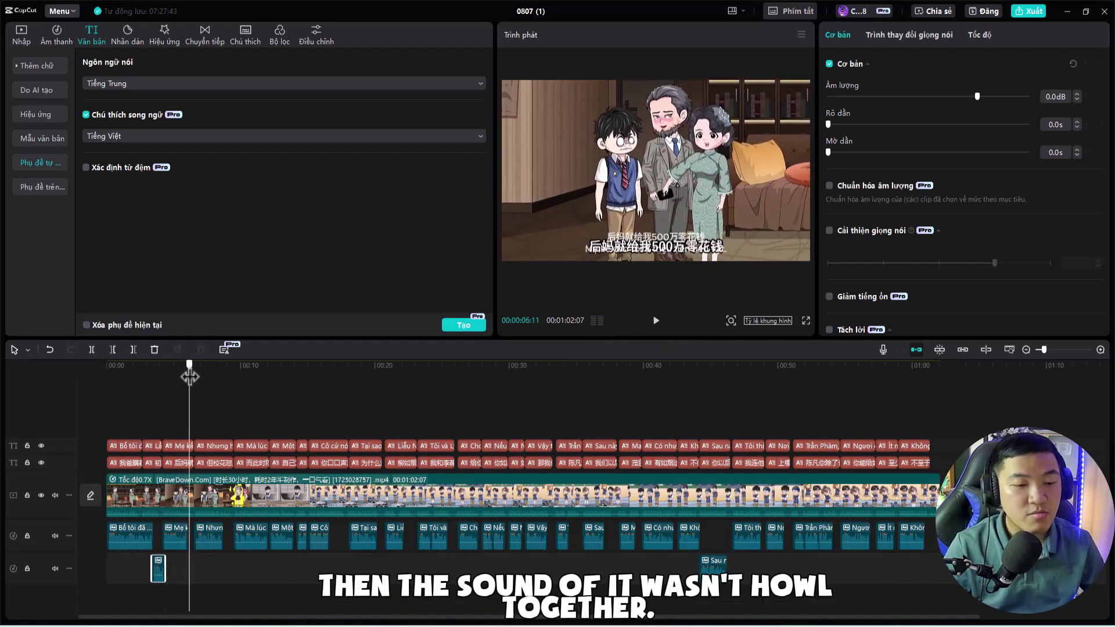
{"action": "left_click_drag", "start_coordinate": [190, 376], "coordinate": [99, 435]}
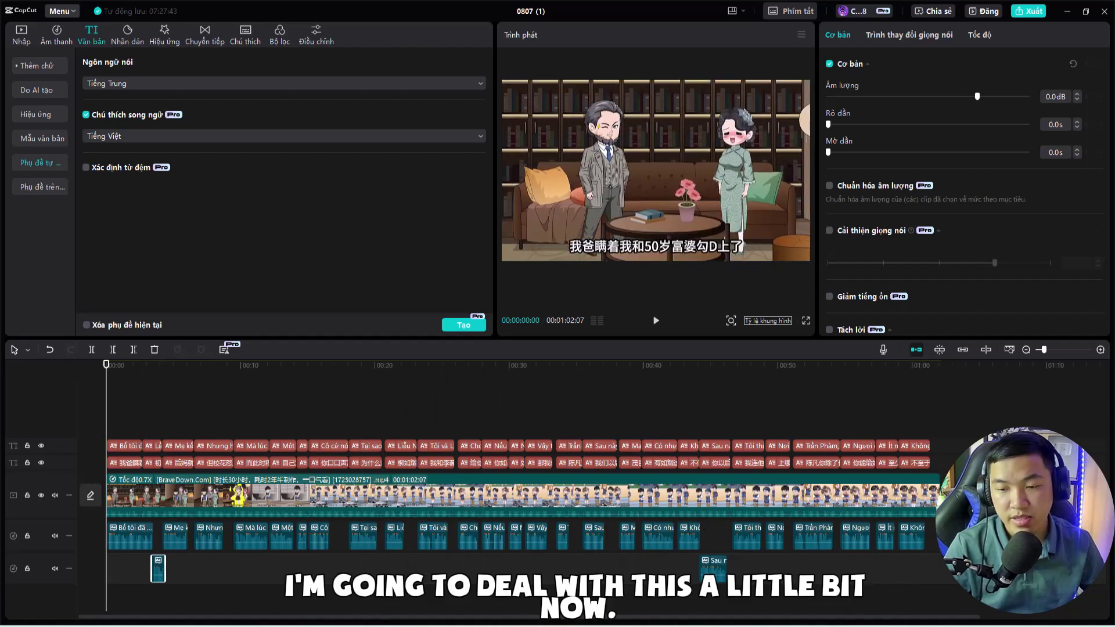
Set the font of all Vietnamese captions to Inter-Blk.
{"action": "left_click_drag", "start_coordinate": [940, 445], "coordinate": [124, 460]}
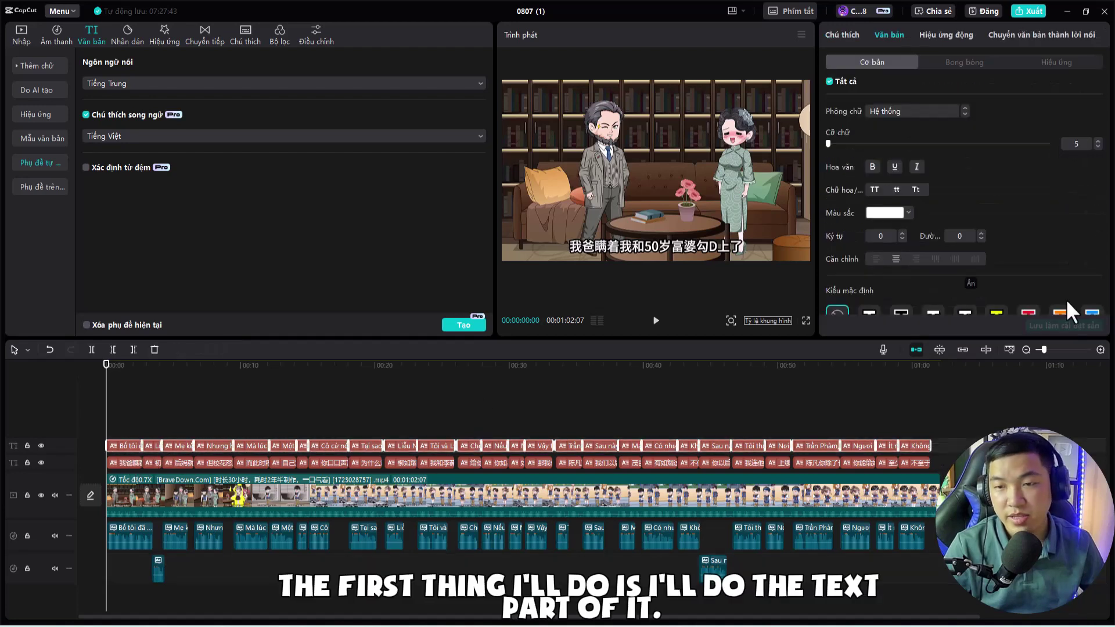
{"action": "left_click", "coordinate": [900, 111]}
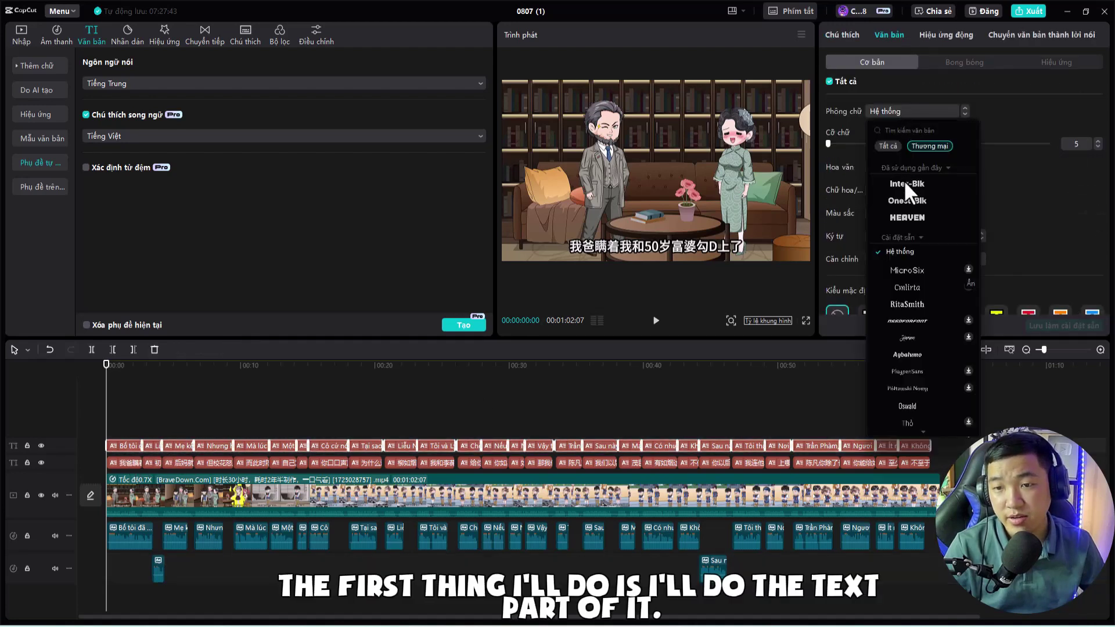
{"action": "left_click", "coordinate": [903, 182]}
Apply the preset with white text on a black background to all Vietnamese captions and enlarge them to cover the burned-in Chinese subtitles.
{"action": "scroll", "coordinate": [1005, 259], "scroll_direction": "down", "scroll_amount": 5}
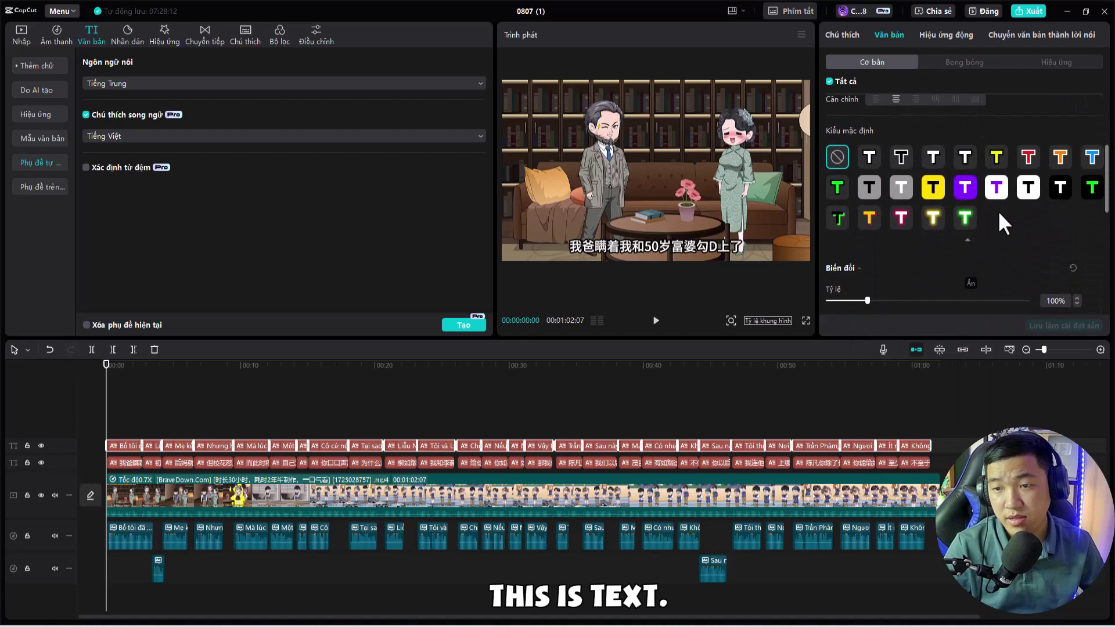
{"action": "left_click", "coordinate": [931, 189]}
{"action": "left_click", "coordinate": [172, 371]}
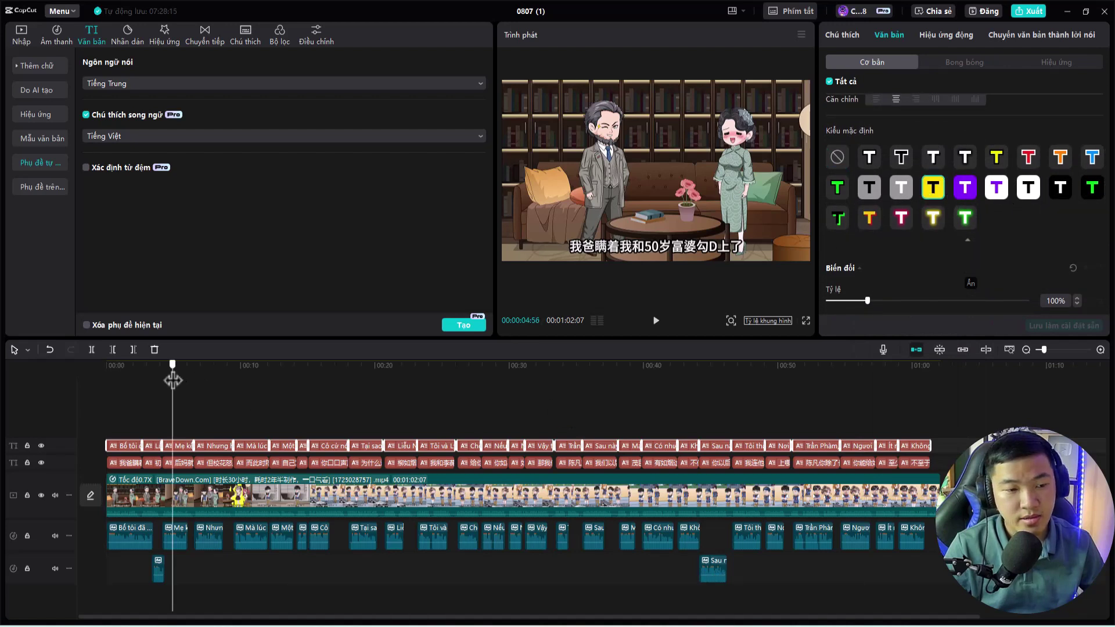
{"action": "left_click", "coordinate": [1062, 187]}
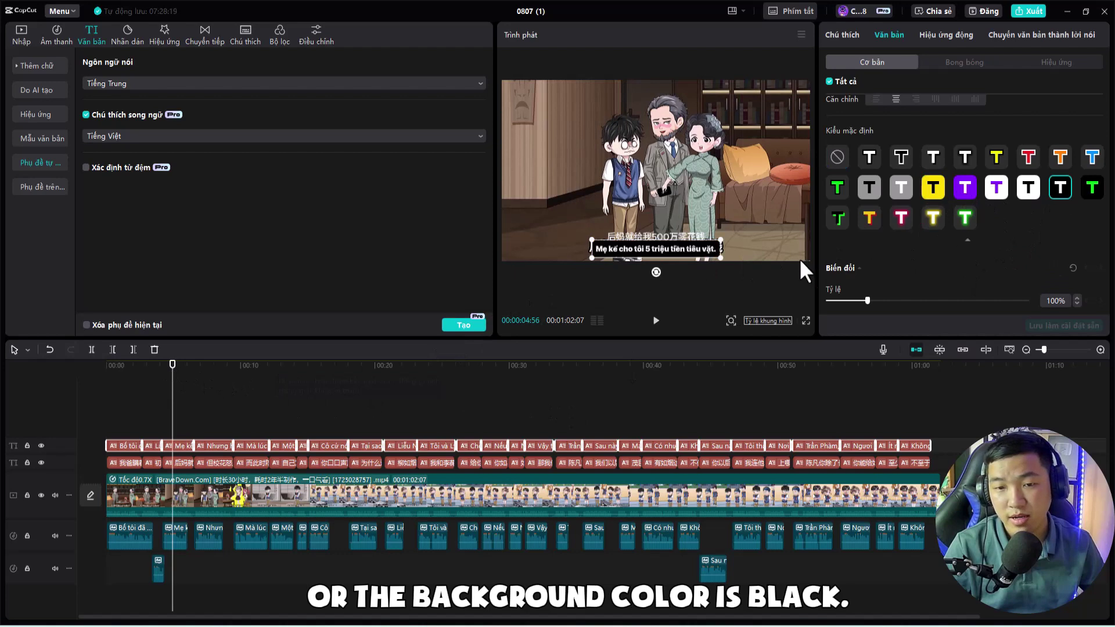
{"action": "left_click_drag", "start_coordinate": [719, 248], "coordinate": [743, 247]}
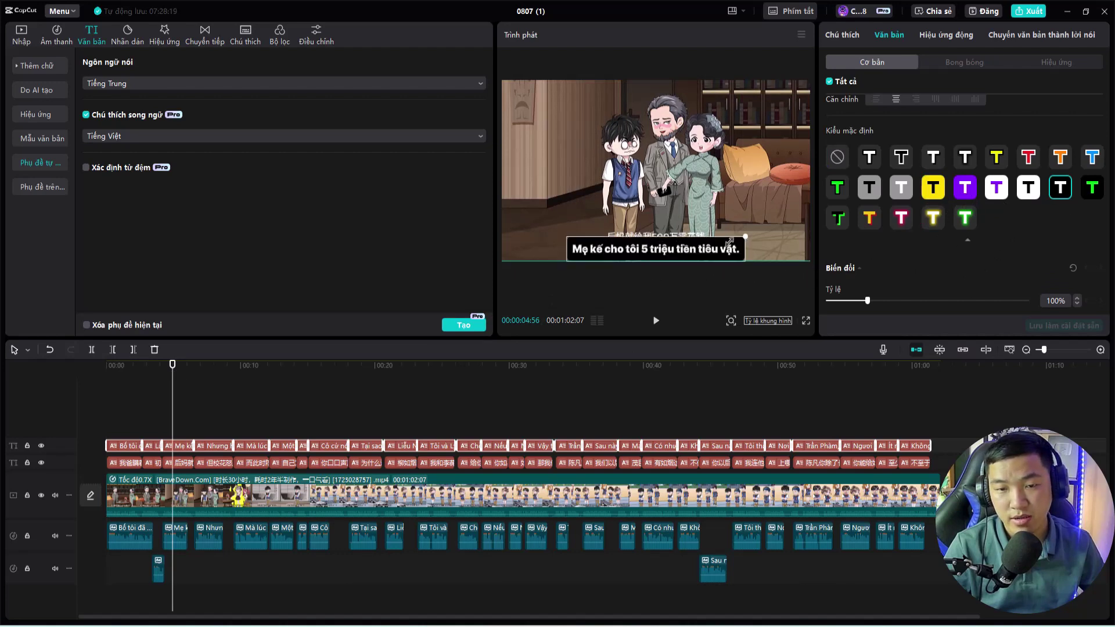
Delete all Chinese captions and skim the first half of the video to check the remaining Vietnamese captions.
{"action": "left_click", "coordinate": [947, 462]}
{"action": "left_click_drag", "start_coordinate": [946, 466], "coordinate": [124, 468]}
{"action": "right_click", "coordinate": [124, 463]}
{"action": "left_click", "coordinate": [152, 426]}
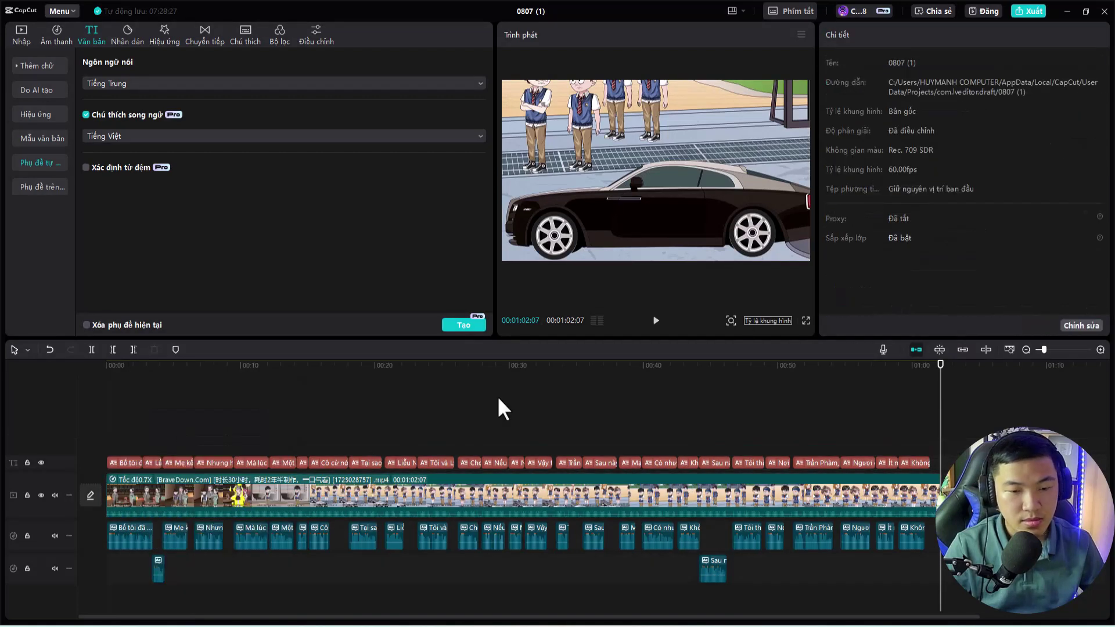
{"action": "left_click", "coordinate": [393, 374]}
{"action": "left_click_drag", "start_coordinate": [395, 378], "coordinate": [473, 434]}
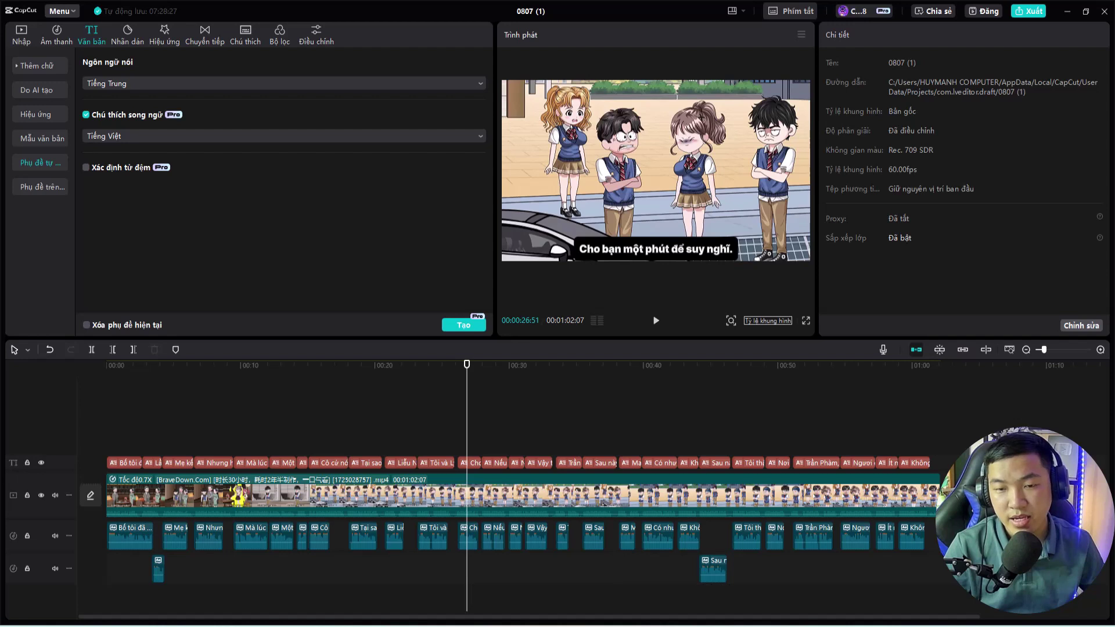
Combine all captions, the video clip and every speech clip into one compound clip.
{"action": "key", "text": "End"}
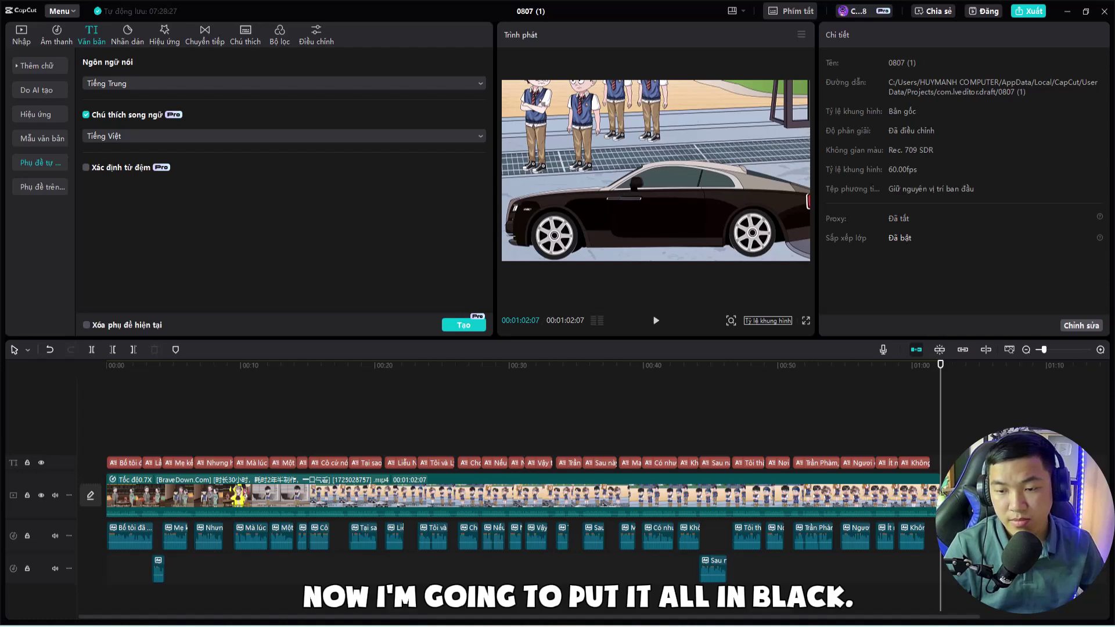
{"action": "left_click_drag", "start_coordinate": [969, 444], "coordinate": [104, 601]}
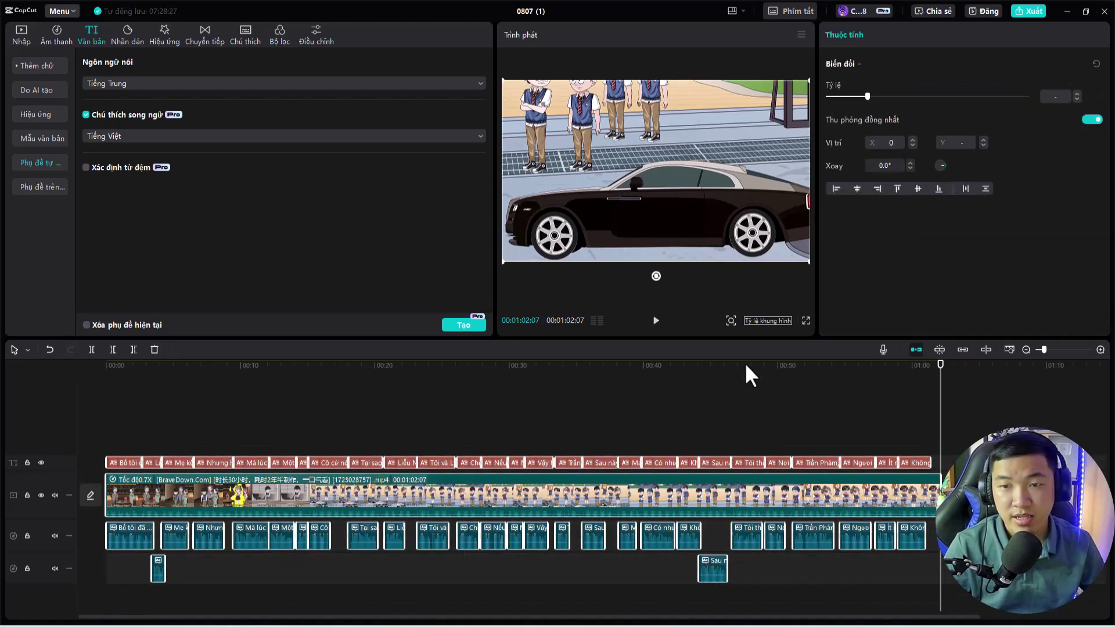
{"action": "right_click", "coordinate": [482, 489]}
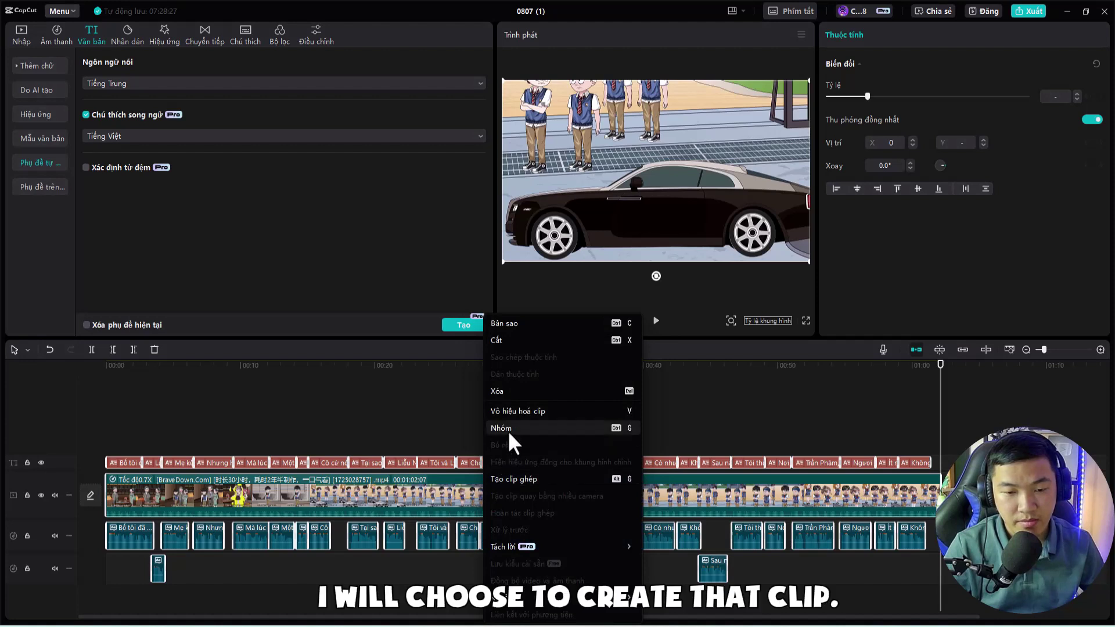
{"action": "left_click", "coordinate": [499, 478]}
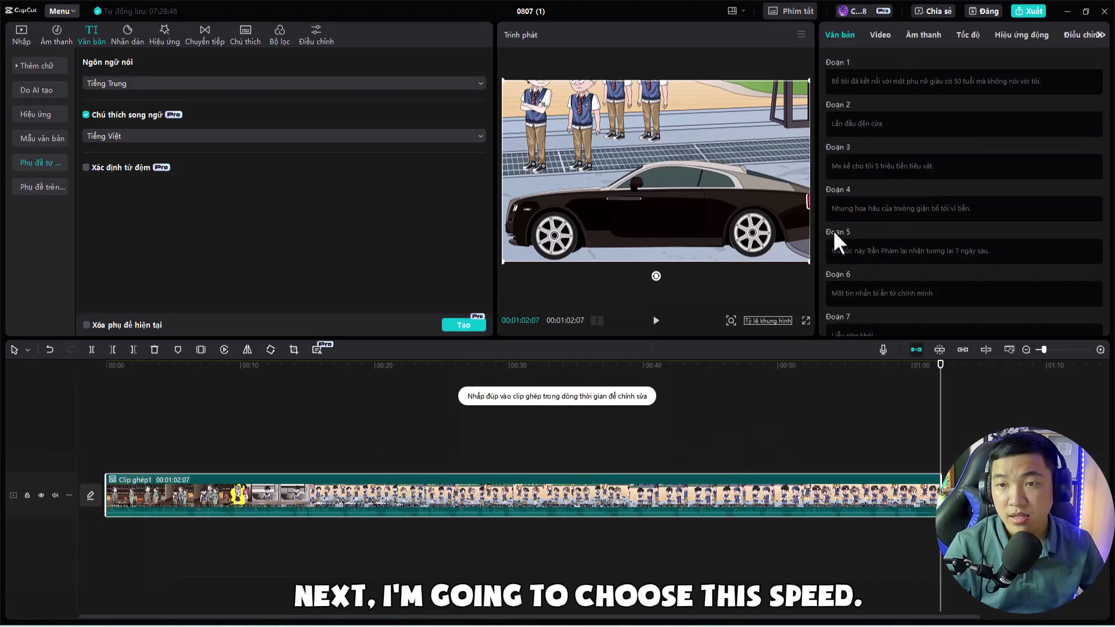
Speed the compound clip up to 1.3x.
{"action": "left_click", "coordinate": [966, 39]}
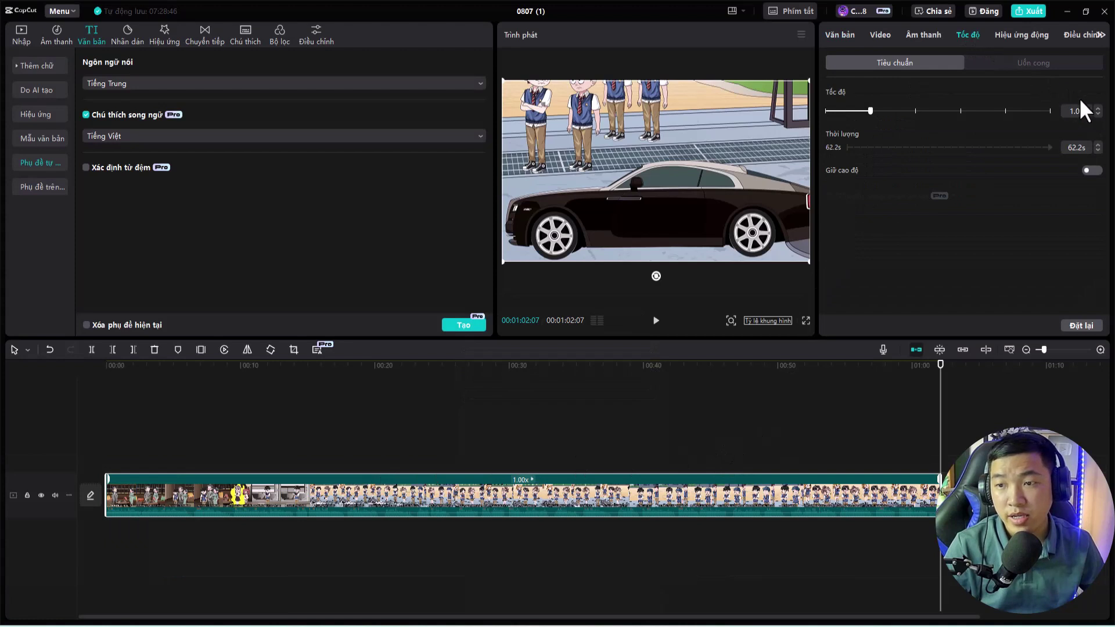
{"action": "left_click", "coordinate": [1097, 108]}
{"action": "left_click", "coordinate": [1096, 107]}
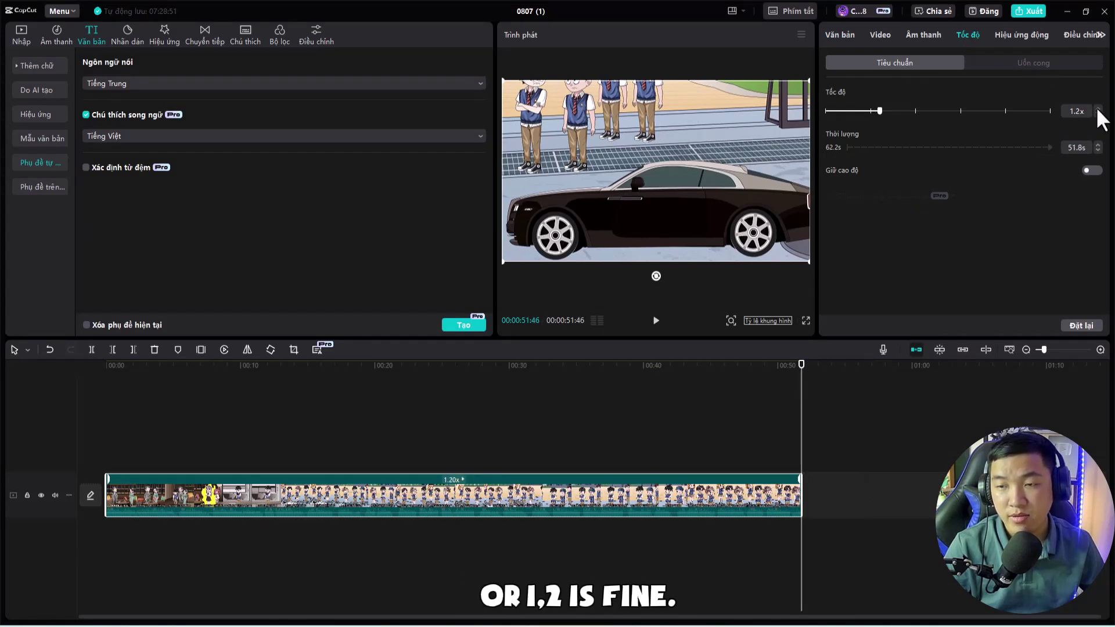
{"action": "left_click", "coordinate": [1095, 107]}
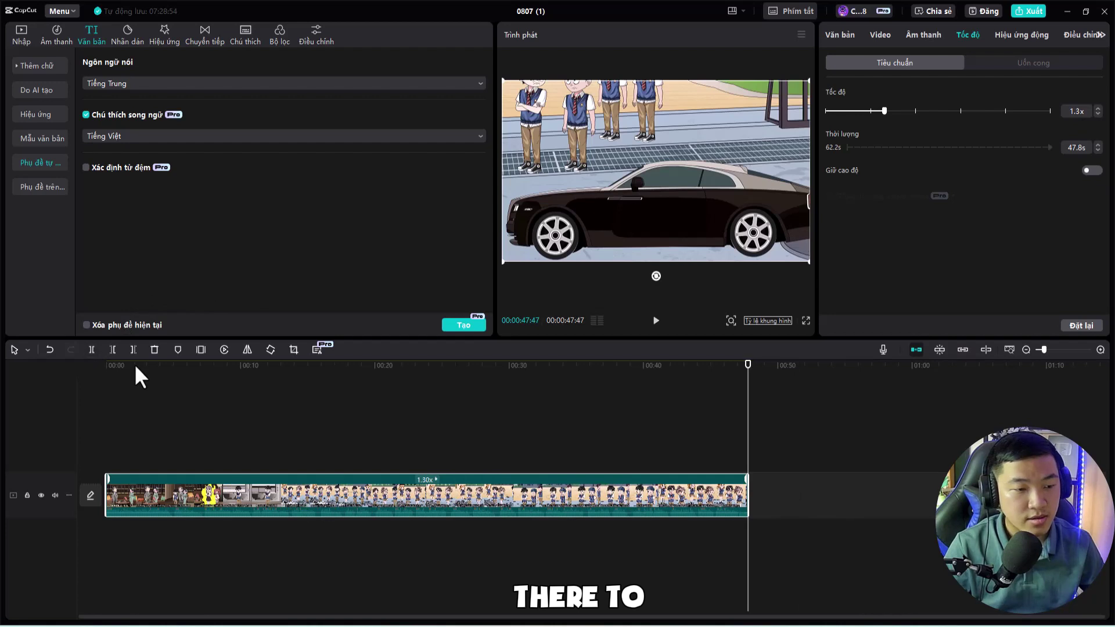
Play the compound clip from the beginning for a few seconds to judge the dubbing's pace.
{"action": "left_click", "coordinate": [107, 364]}
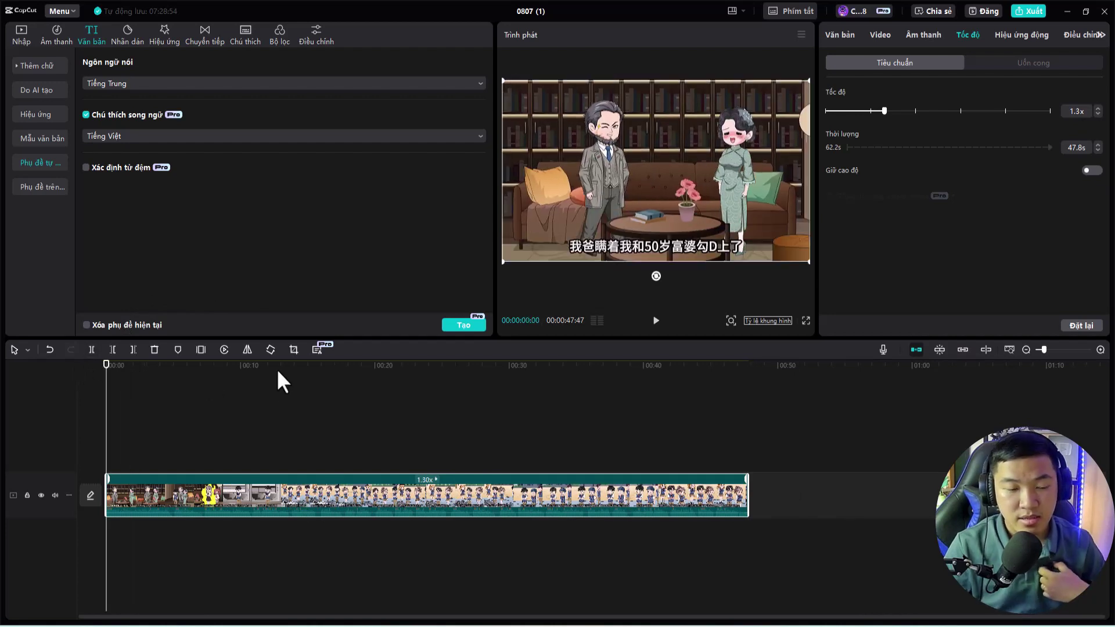
{"action": "left_click", "coordinate": [656, 321]}
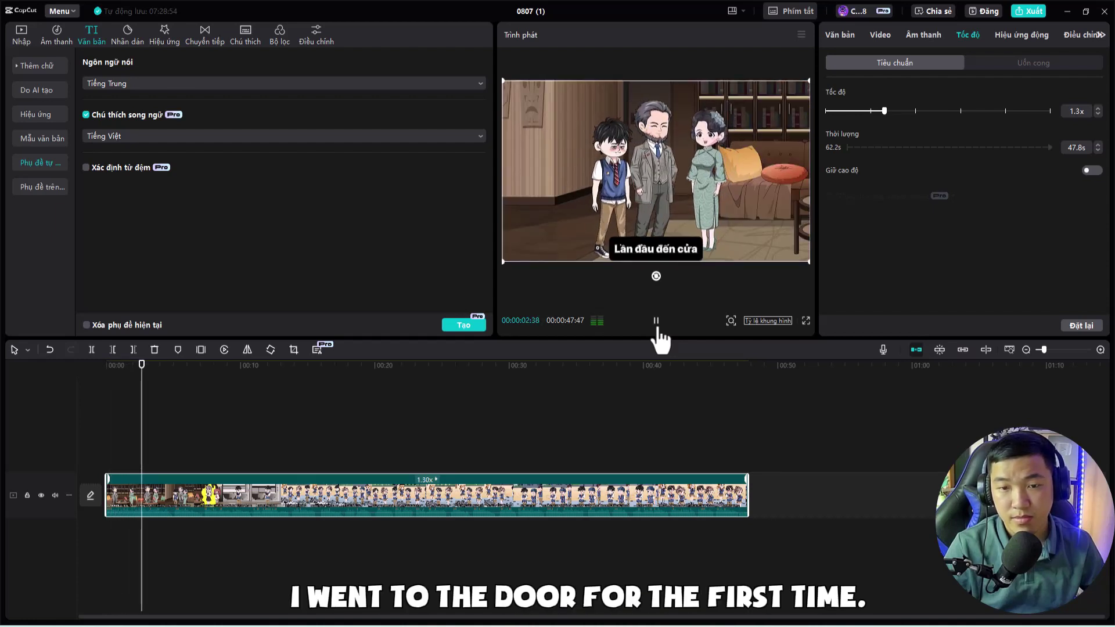
{"action": "left_click", "coordinate": [658, 329]}
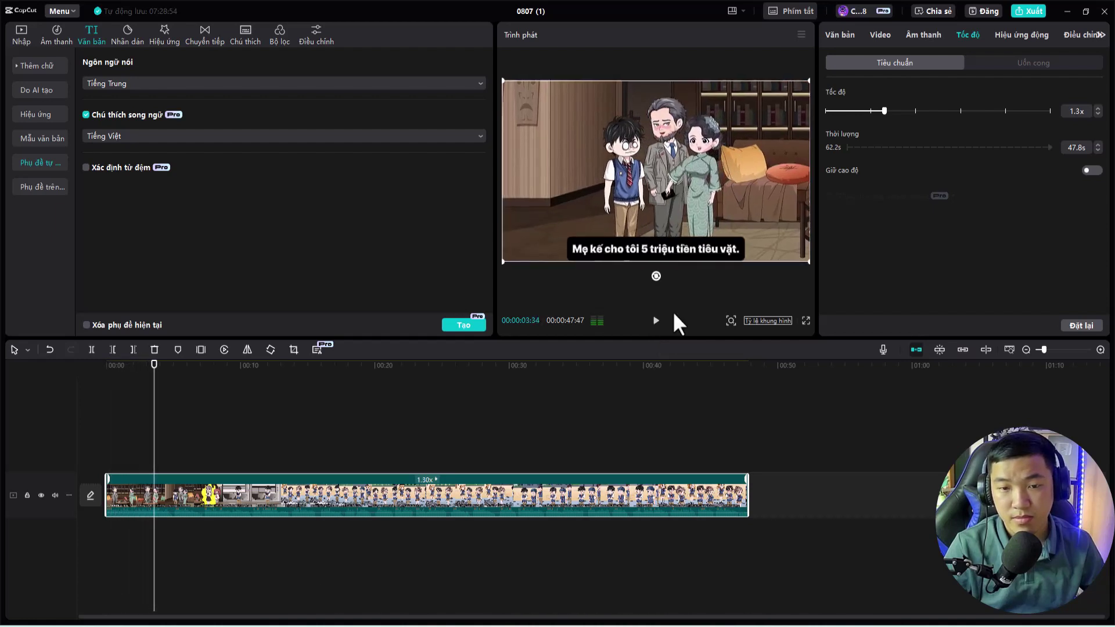
Set the compound clip's speed to 1.2x and preview further parts of the dubbed video.
{"action": "left_click", "coordinate": [1097, 114]}
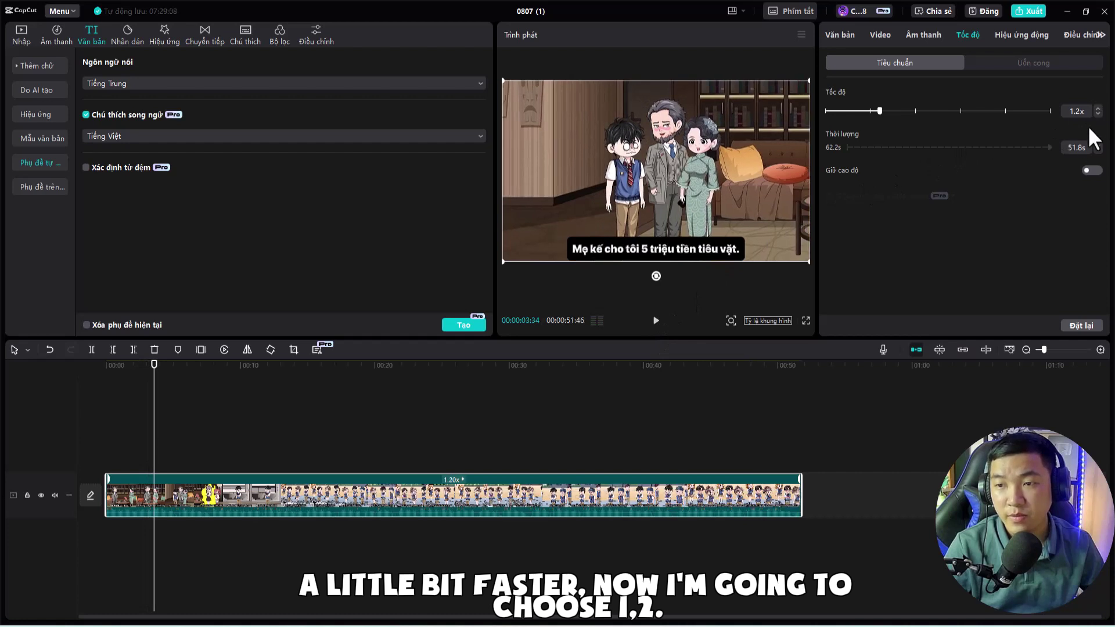
{"action": "left_click", "coordinate": [659, 329]}
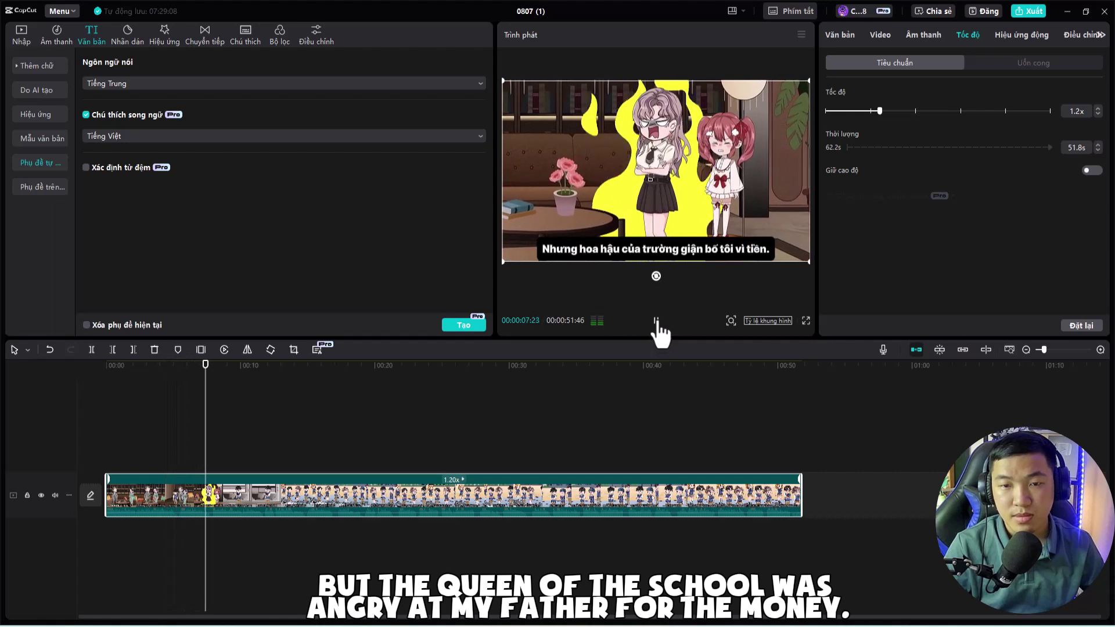
{"action": "left_click", "coordinate": [656, 320]}
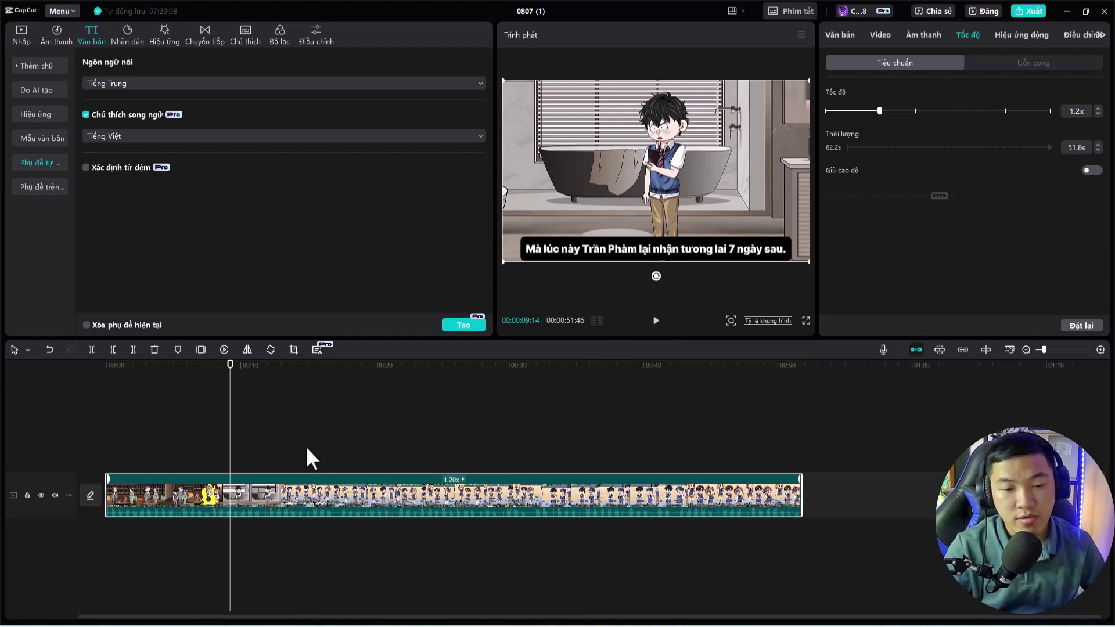
{"action": "left_click_drag", "start_coordinate": [324, 376], "coordinate": [356, 393]}
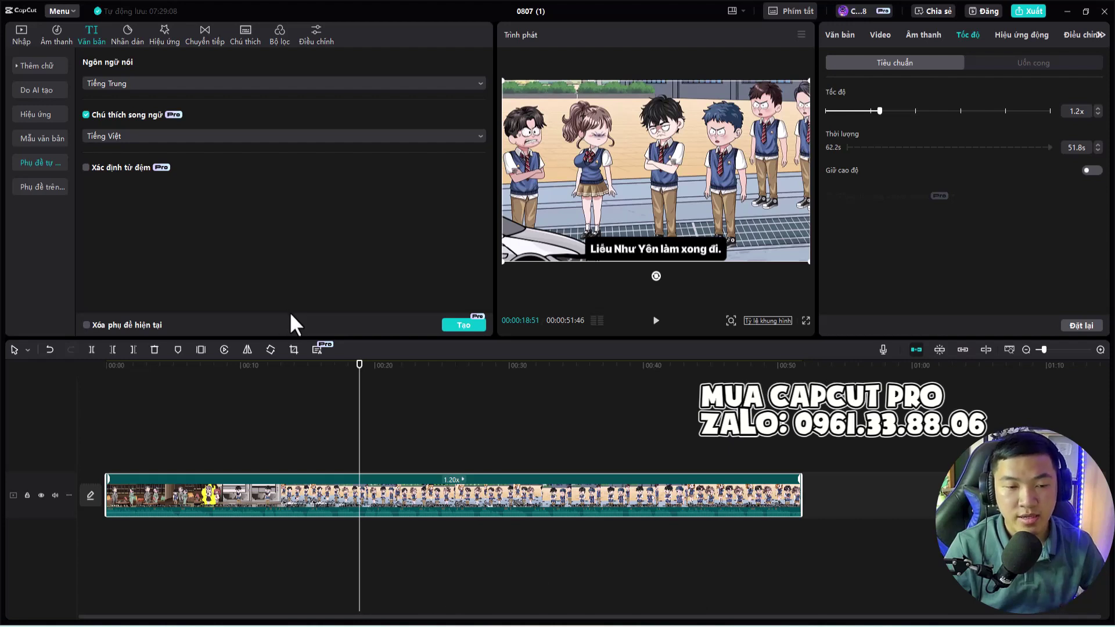
{"action": "left_click", "coordinate": [394, 365]}
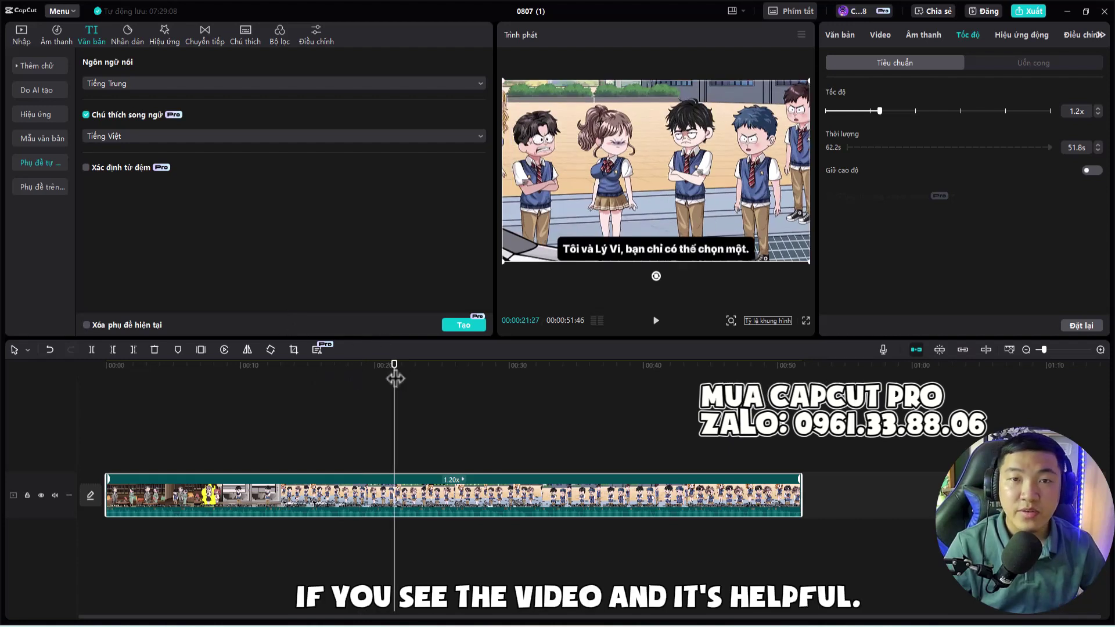